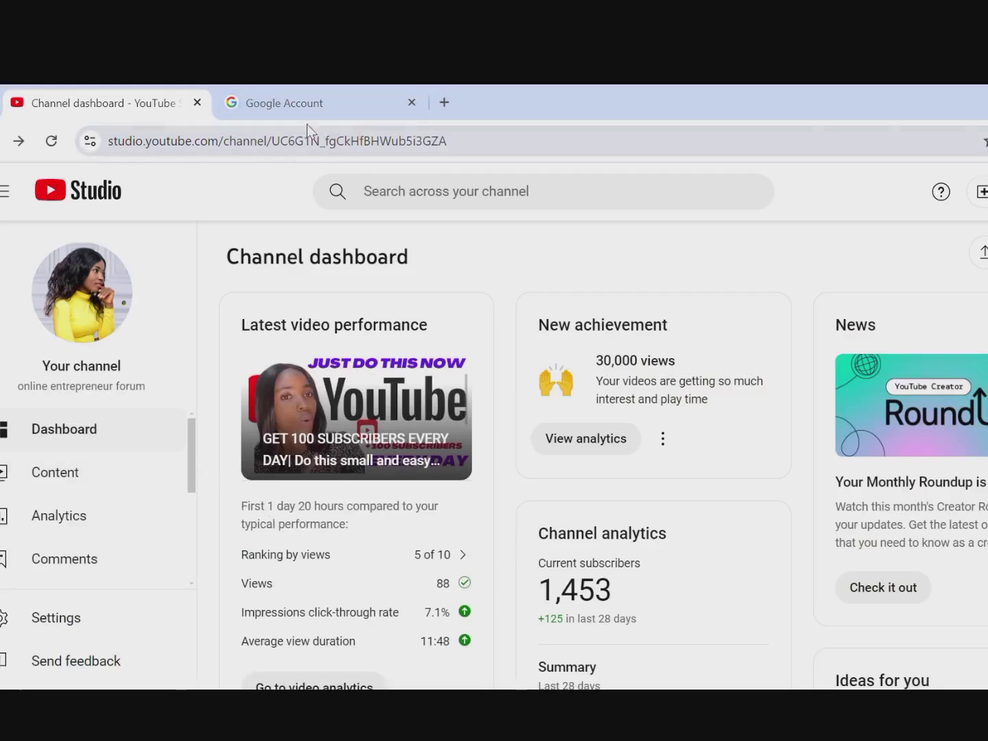
click(314, 109)
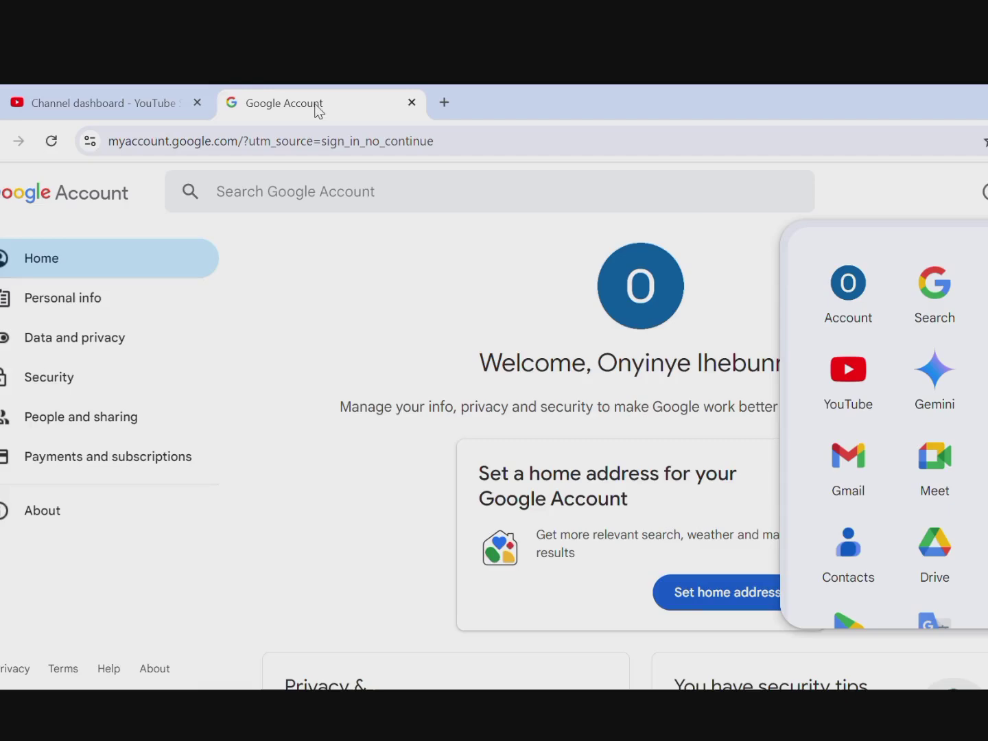
click(165, 105)
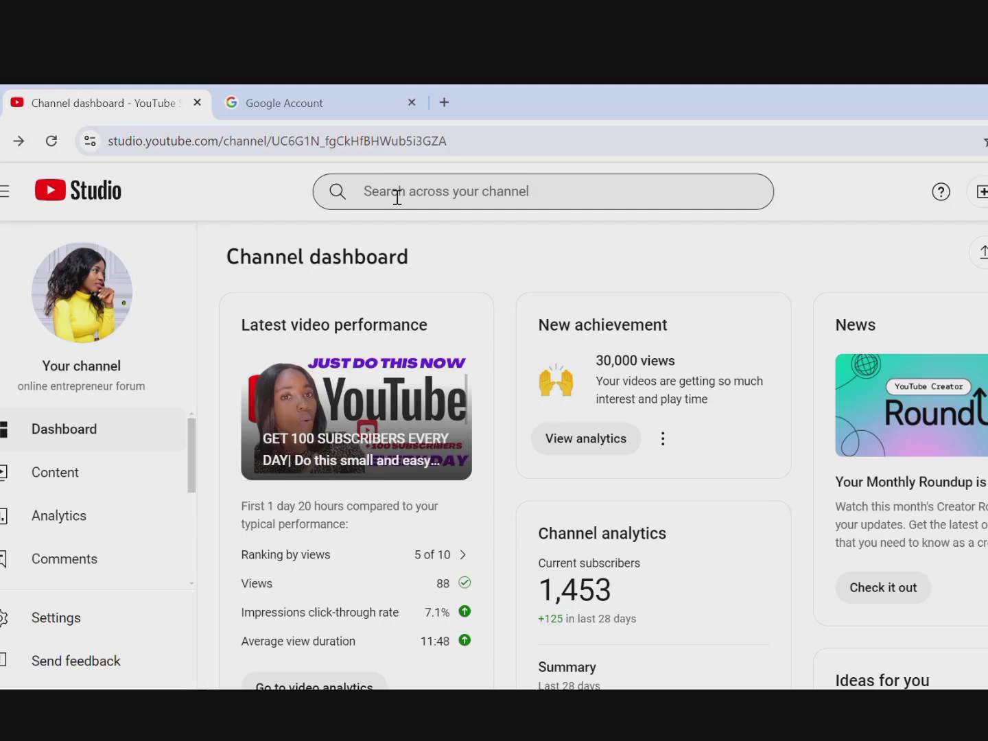
- Open the end screen editor for the channel video "EARN MONEY EVERY 10 SECONDS YOU WATCH YOUTUBE VIDEOS"
click(76, 486)
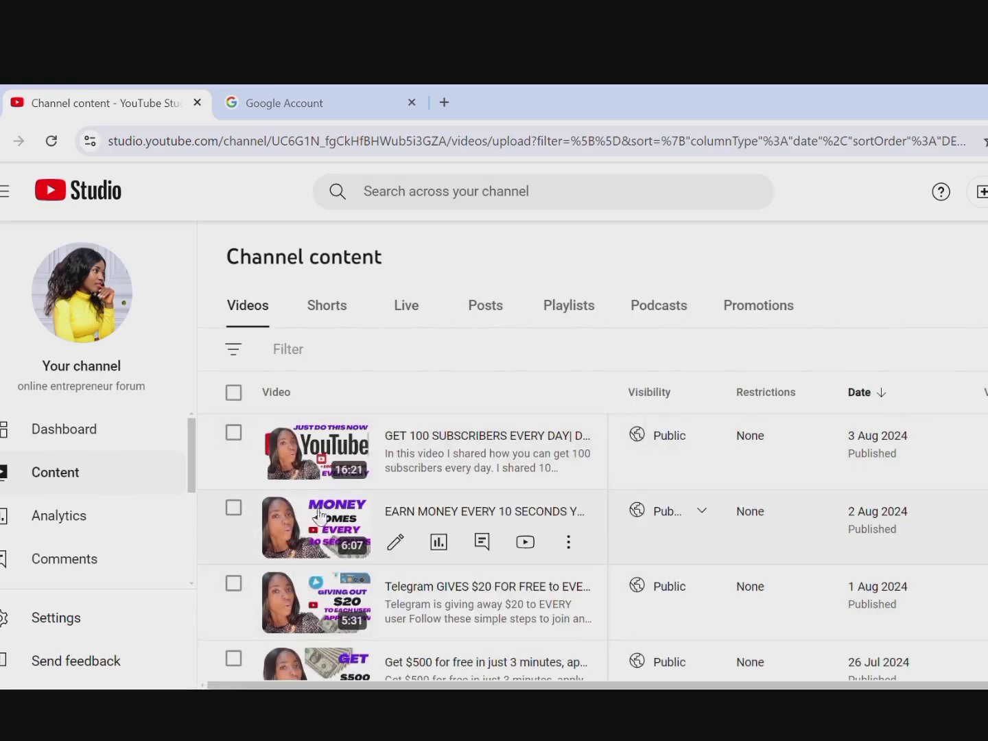
click(404, 544)
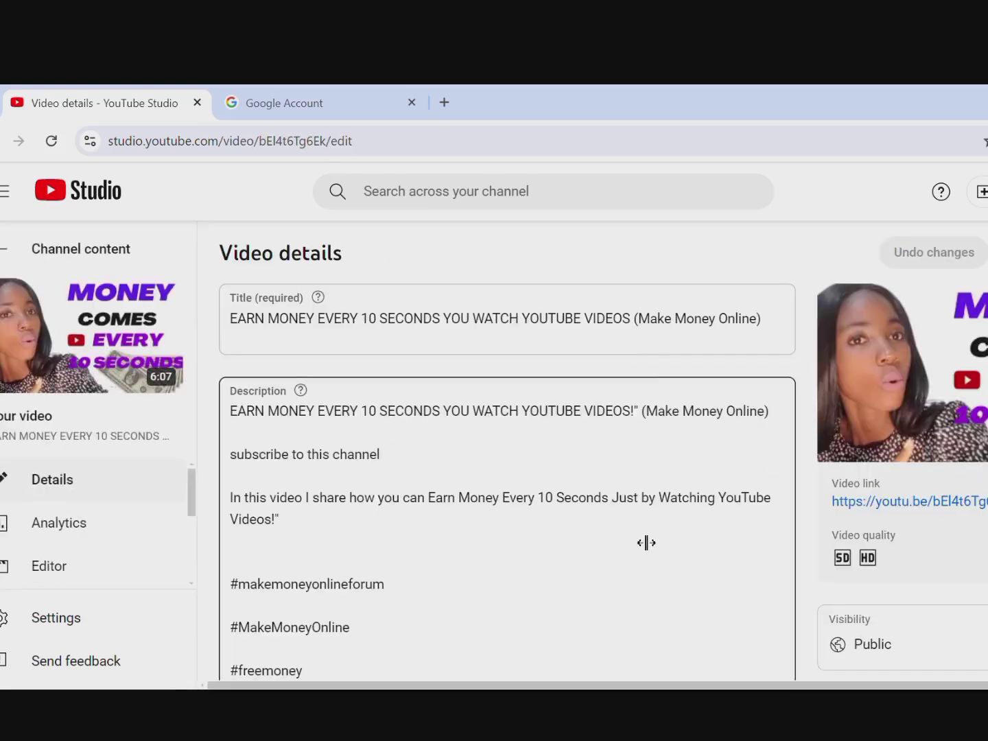
scroll(647, 543, down, 4)
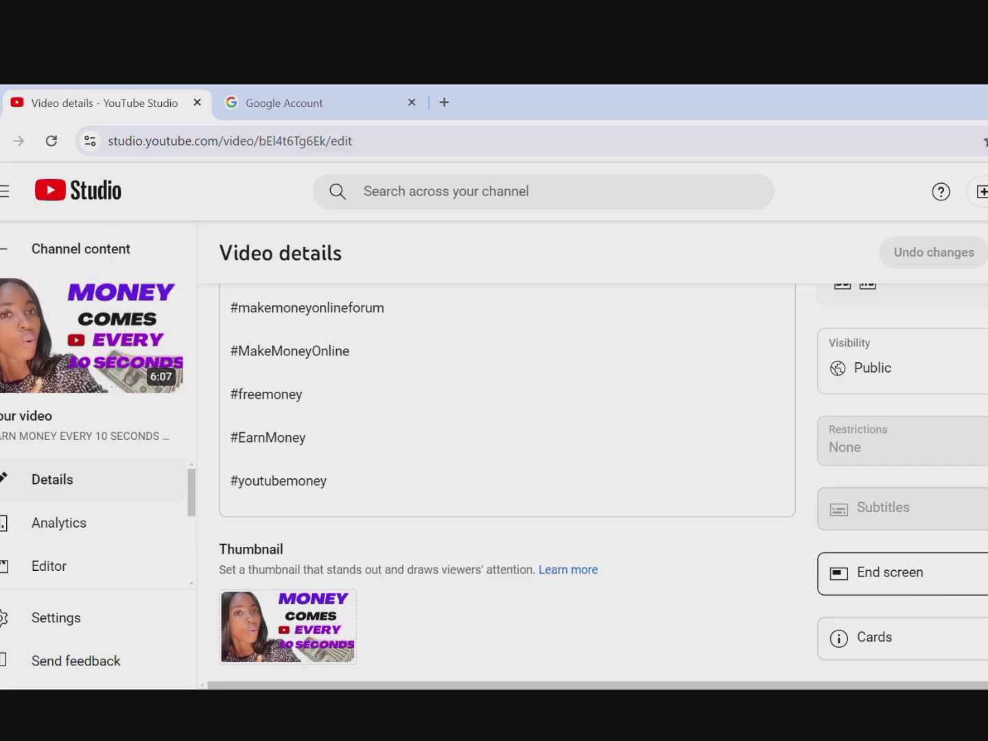
scroll(974, 574, down, 3)
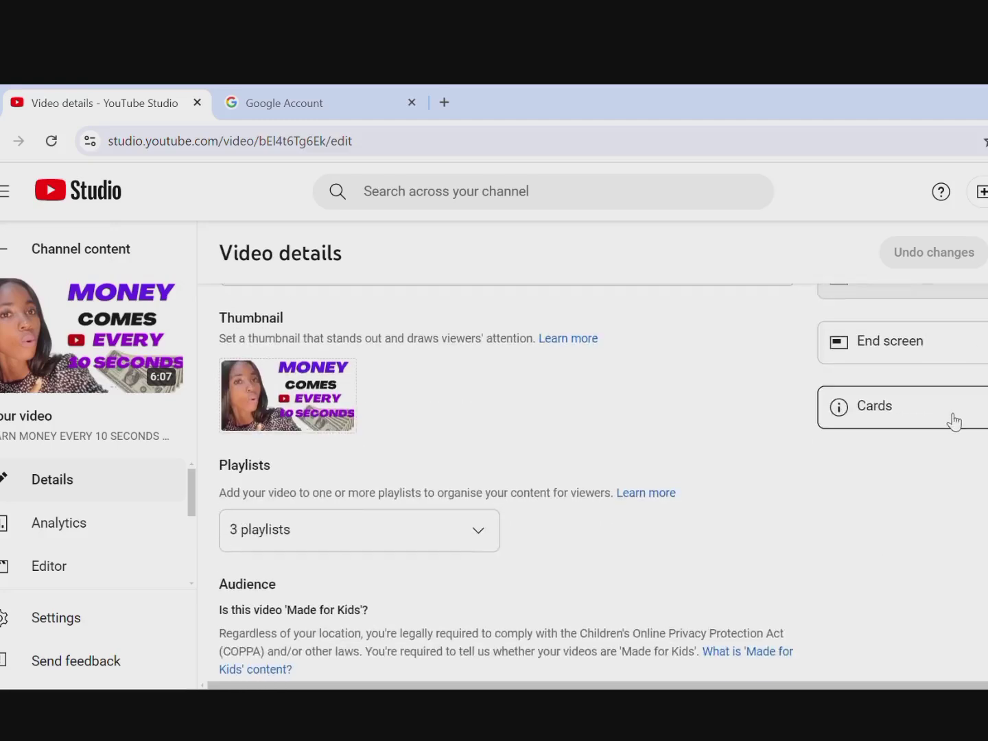
click(893, 342)
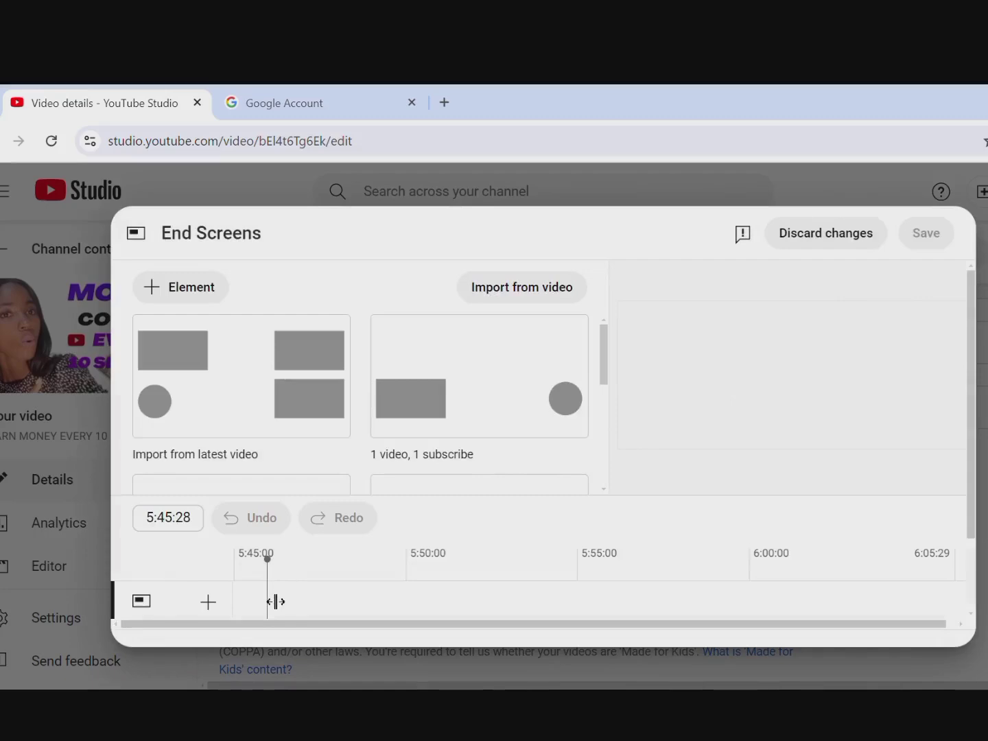
- Preview the closing section of the video along the end screen timeline, returning to 5:44:29
click(240, 600)
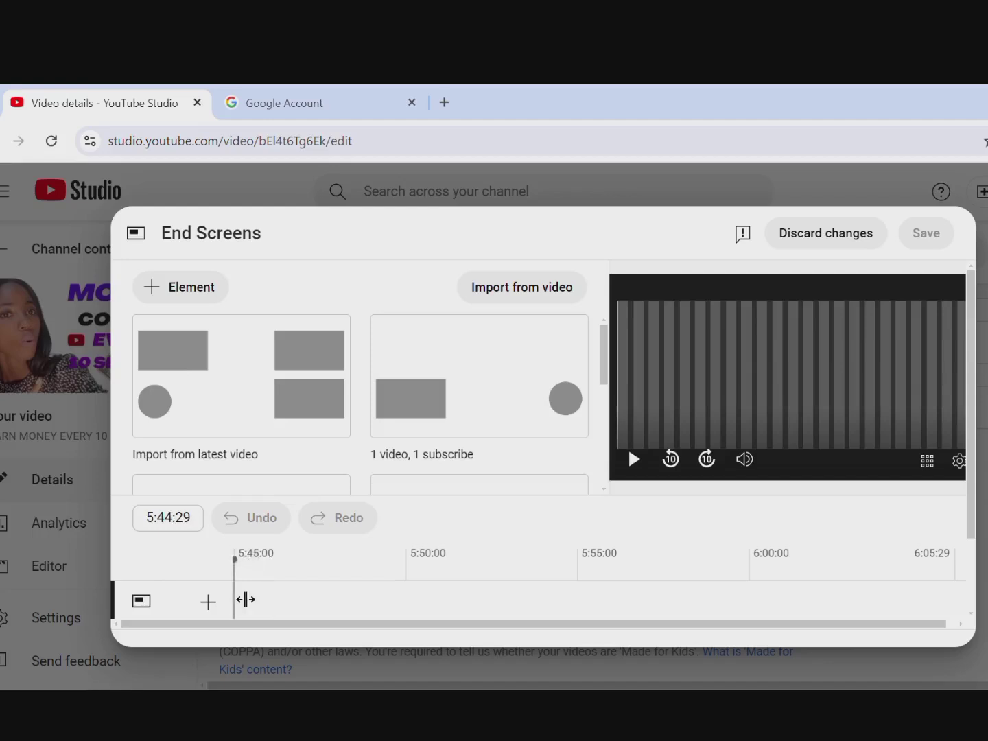
click(403, 597)
click(568, 601)
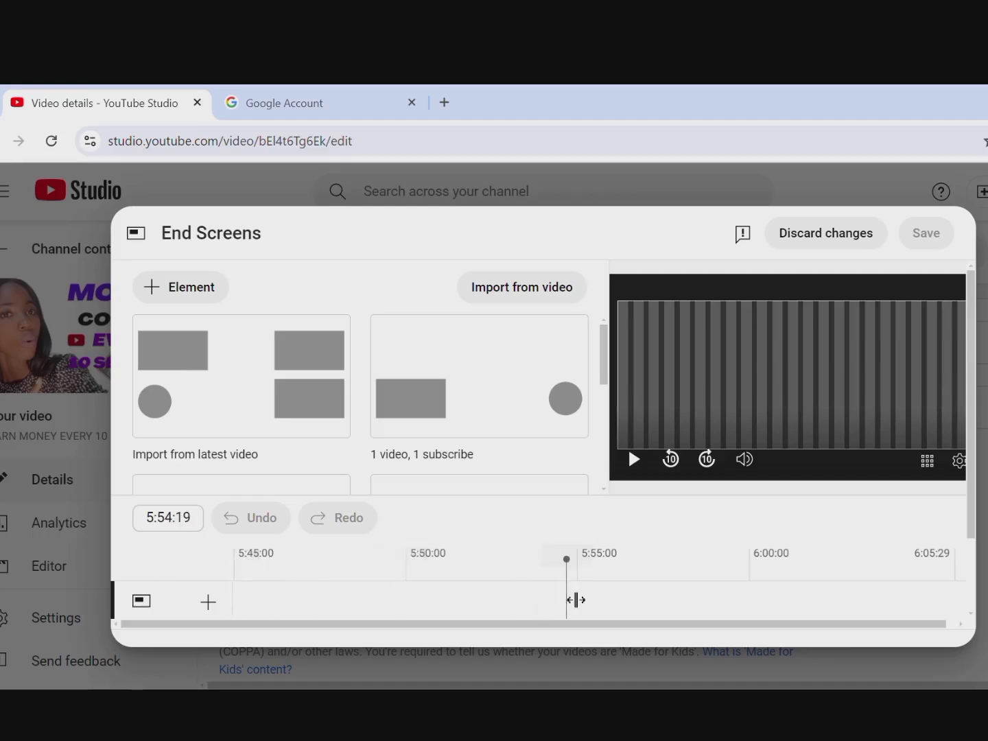
click(747, 595)
click(907, 553)
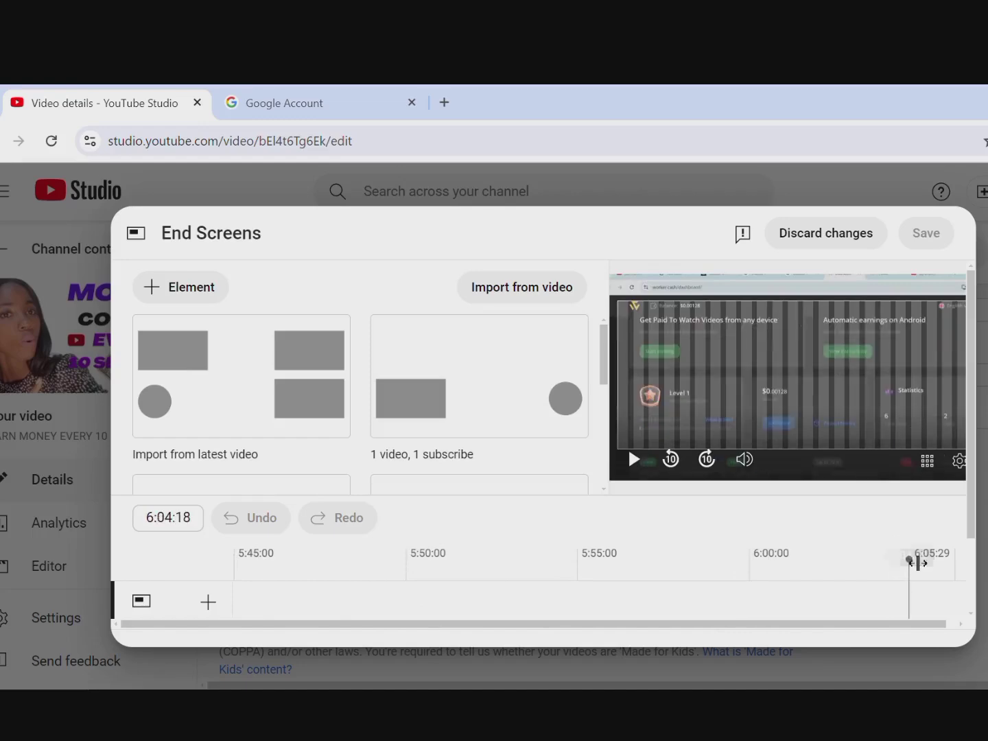
click(234, 582)
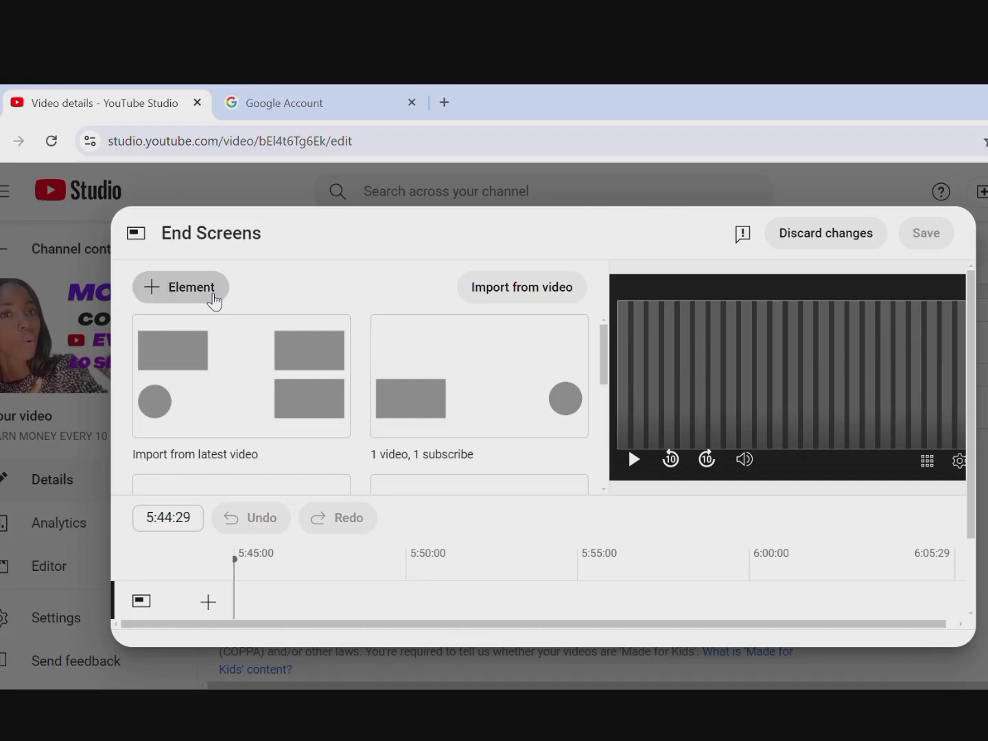
- Add a video element to the end screen that features the most recent upload
click(214, 300)
click(192, 291)
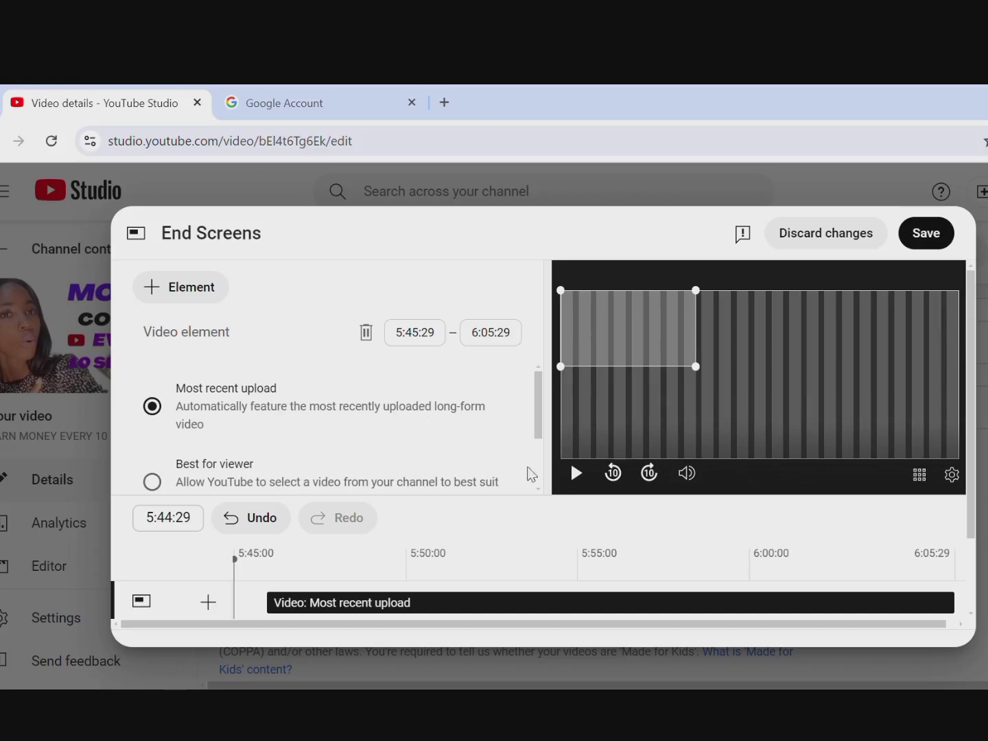
scroll(538, 487, down, 1)
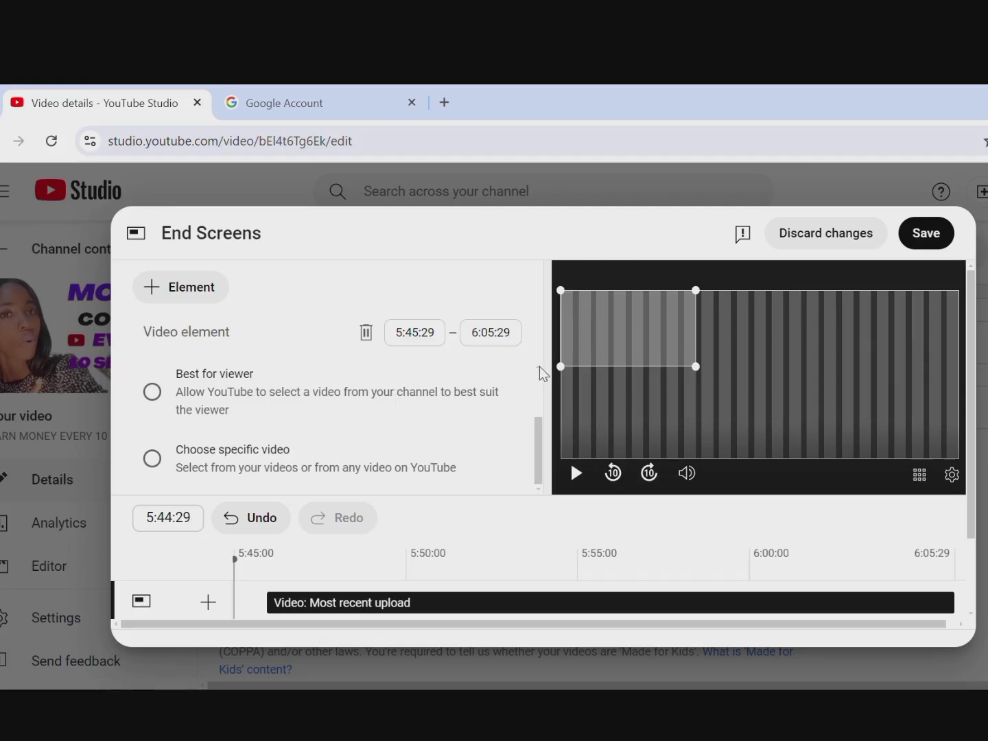
scroll(542, 373, up, 1)
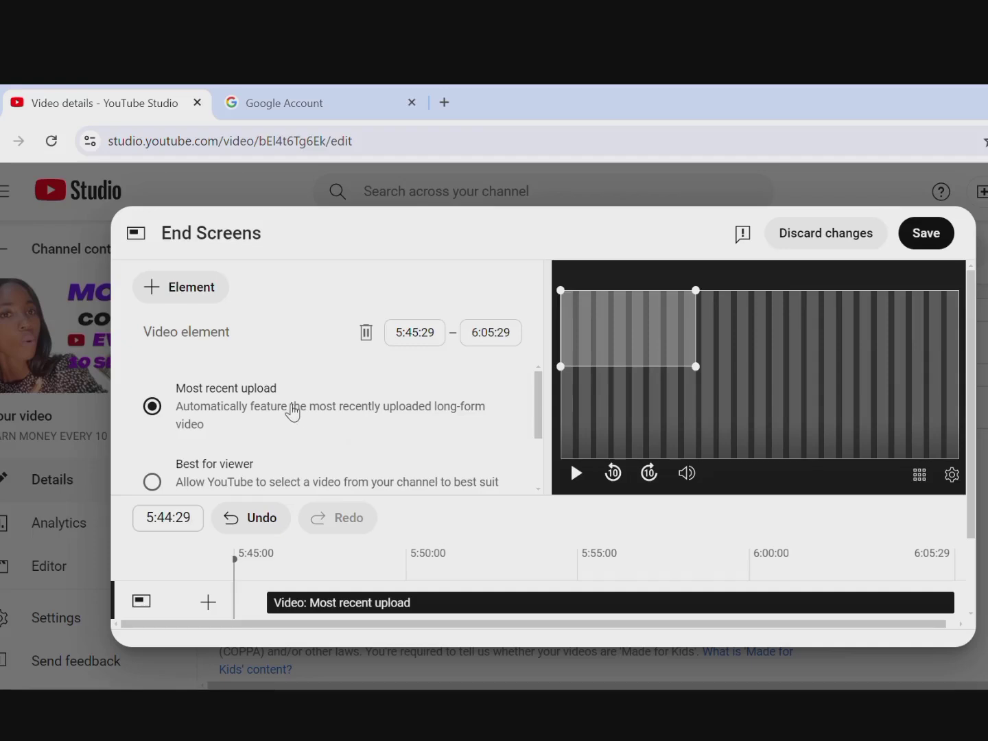
- Move the playhead to 5:49:29 and add a playlist element for "My 2 hours making money online videos"
click(405, 578)
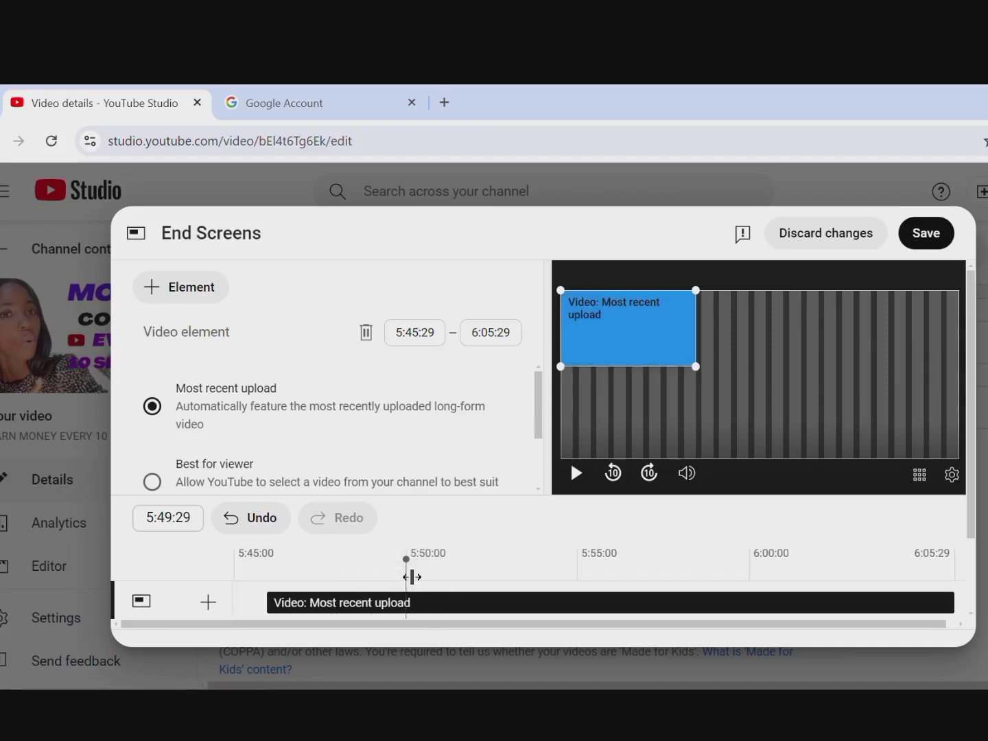
click(191, 287)
click(192, 316)
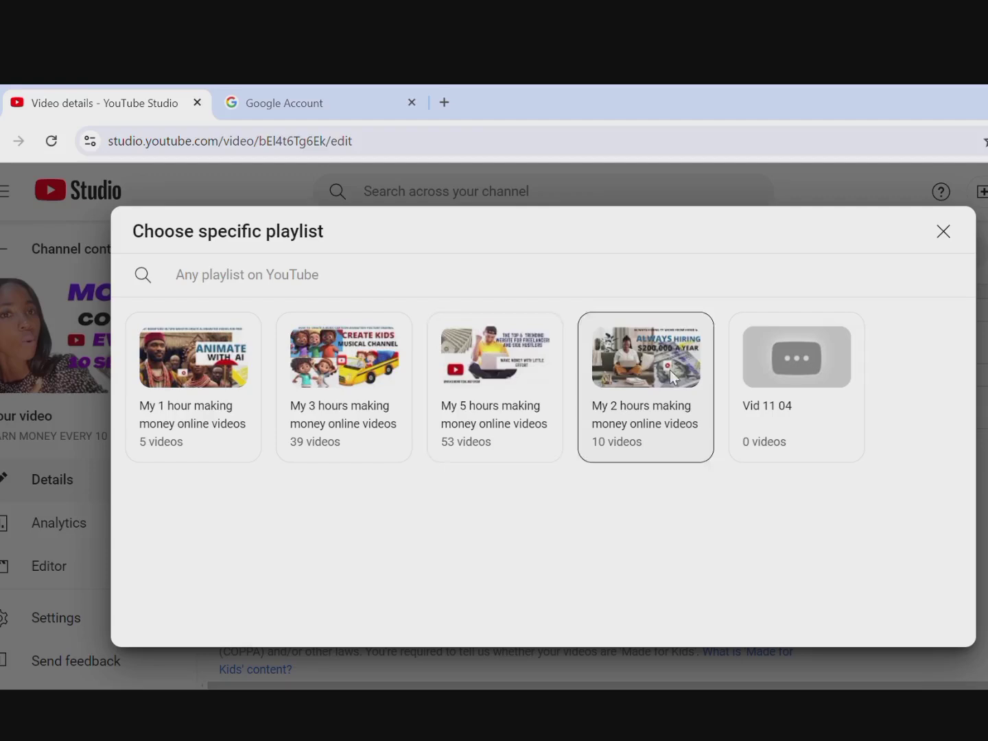
click(615, 369)
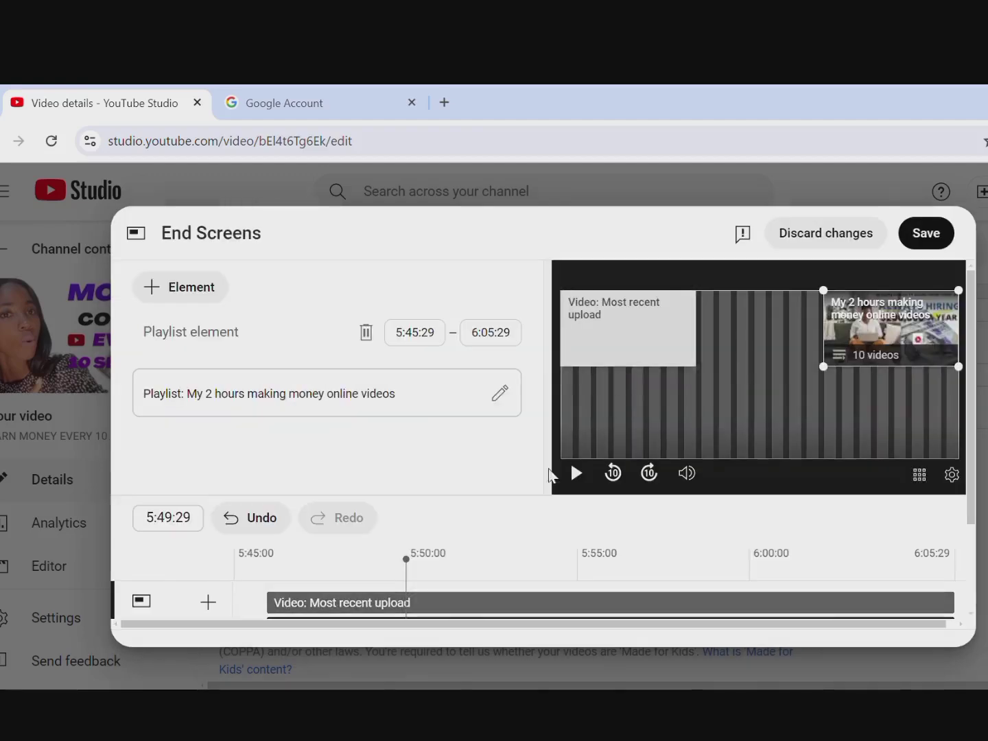
- Move the playhead to 5:54:29 and add a subscribe element to the end screen
click(582, 561)
click(177, 289)
click(180, 336)
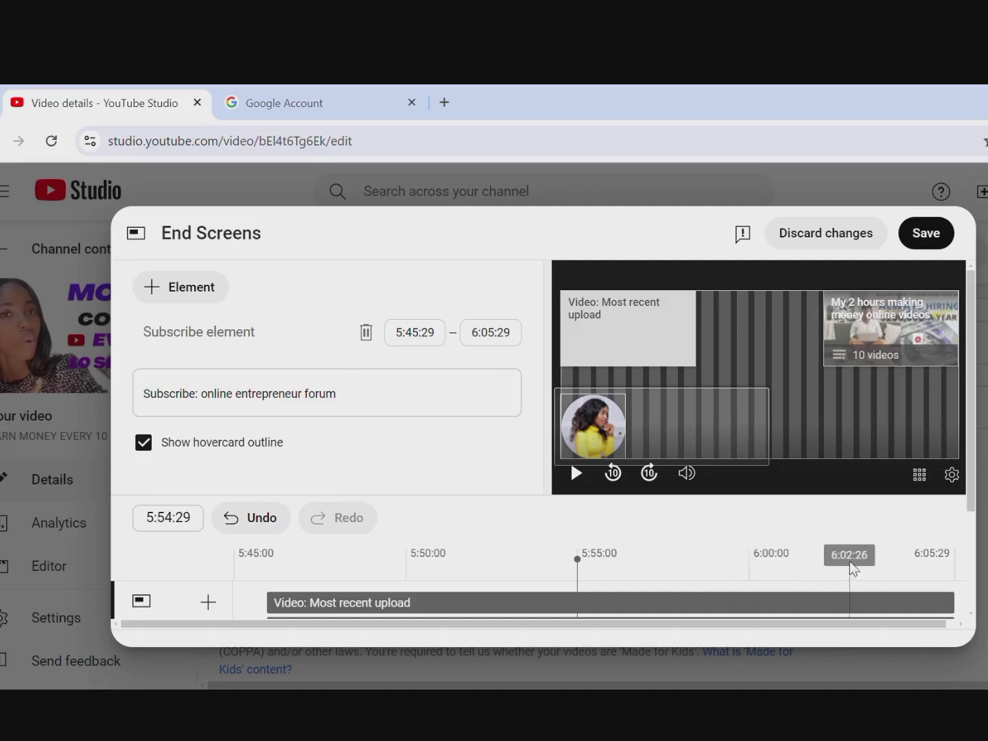
click(928, 557)
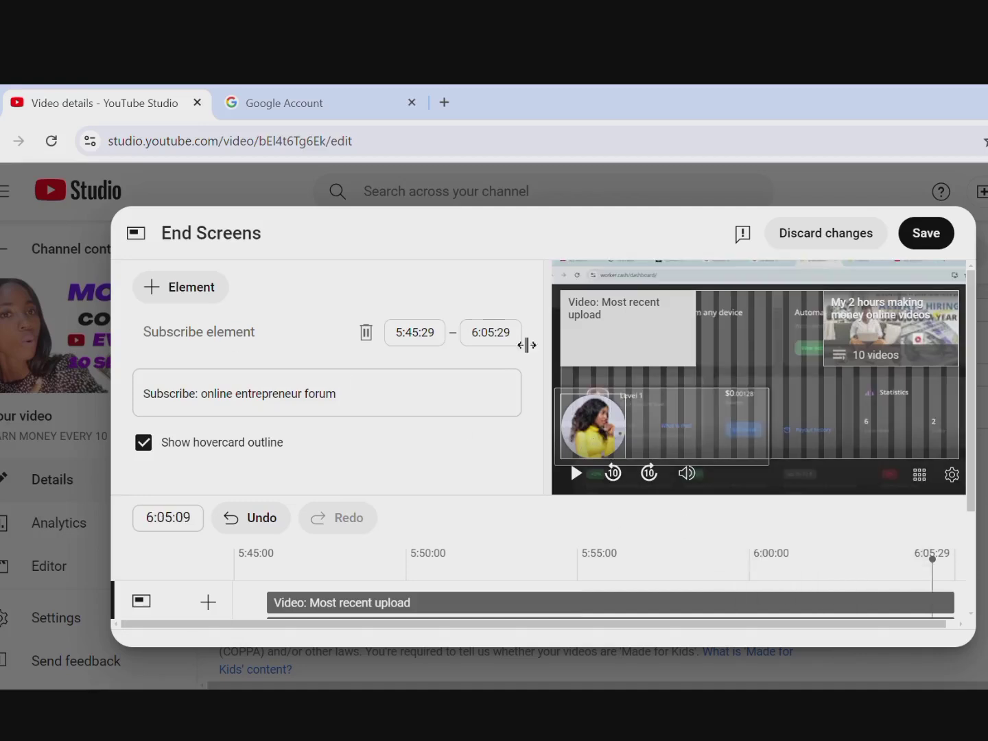
click(181, 289)
click(186, 358)
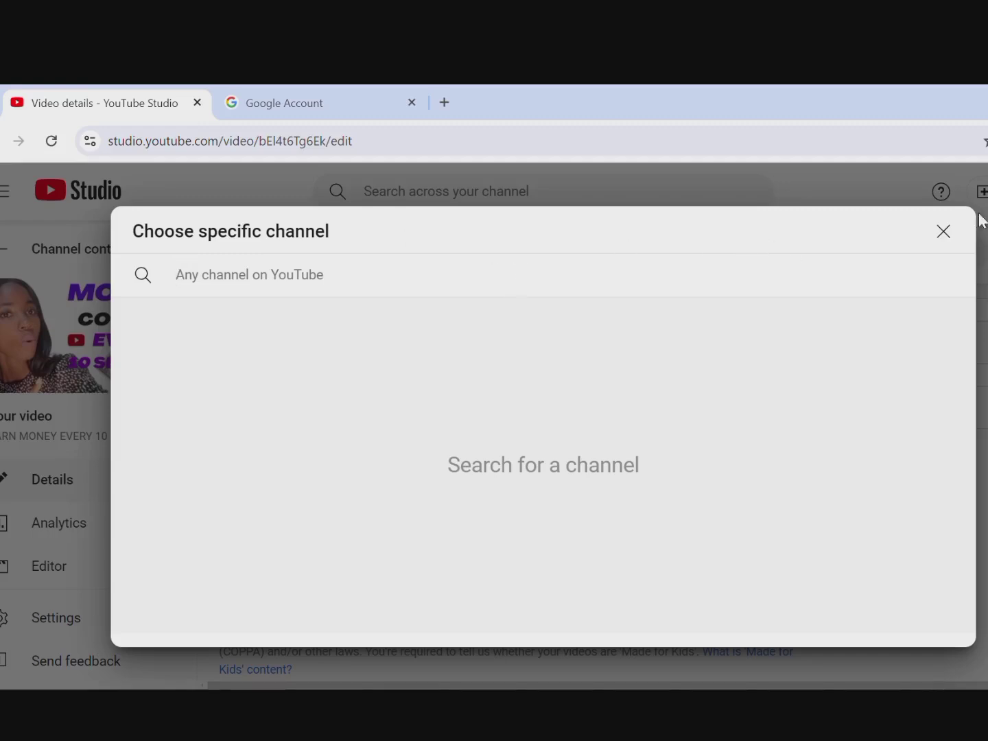
click(944, 232)
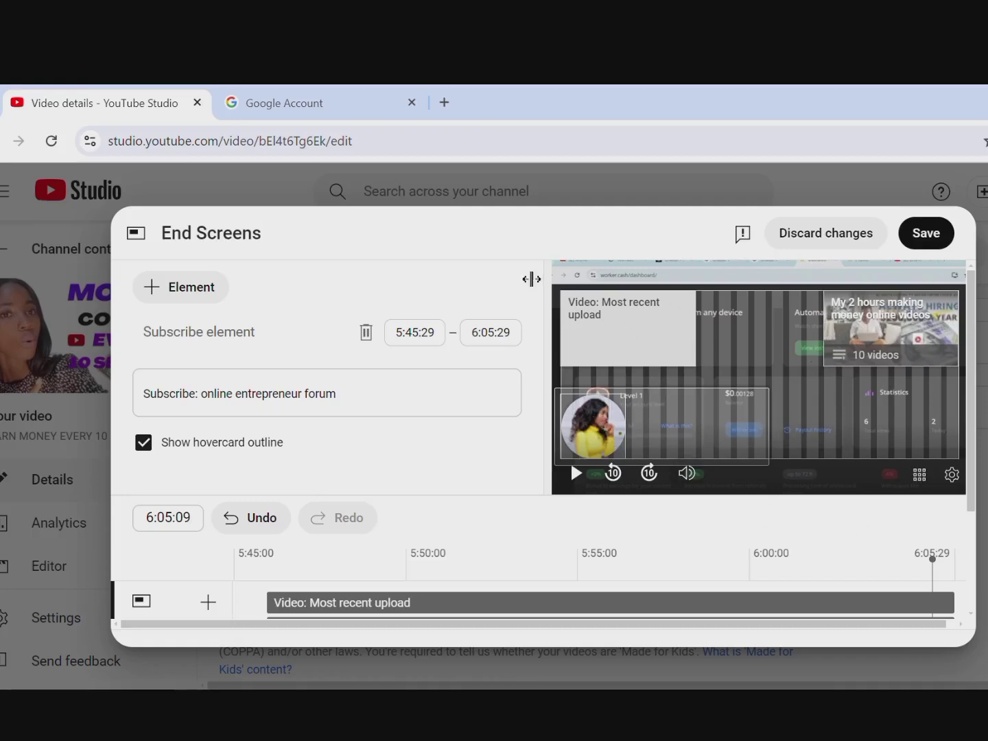
- Add a second video element set to Best for viewer and save the end screen
click(208, 305)
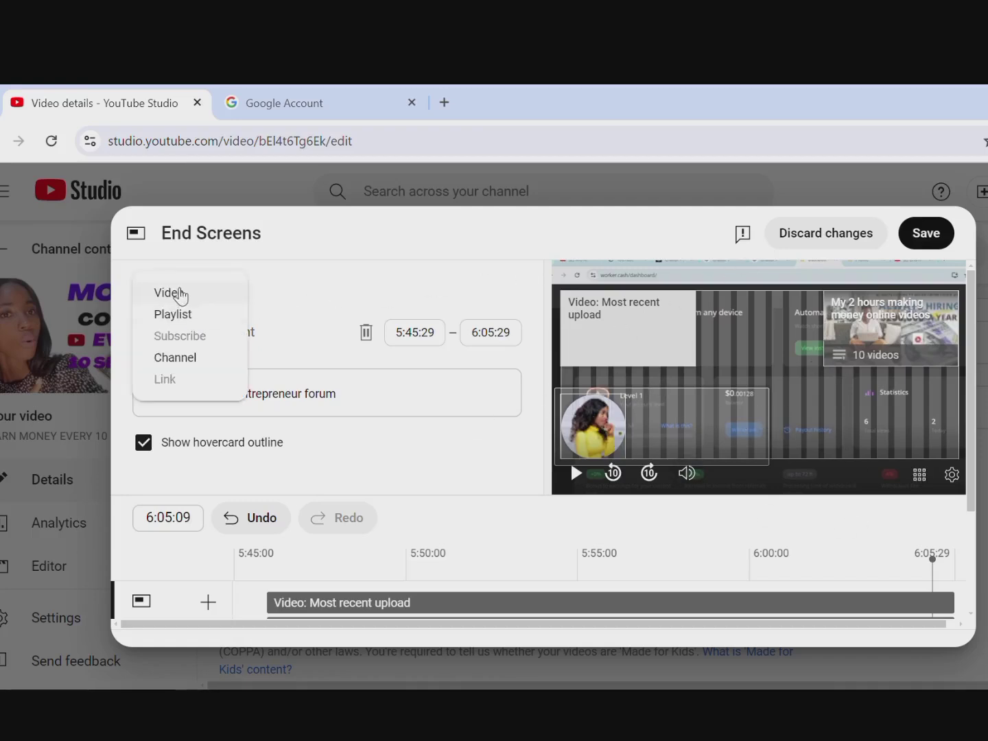
click(182, 293)
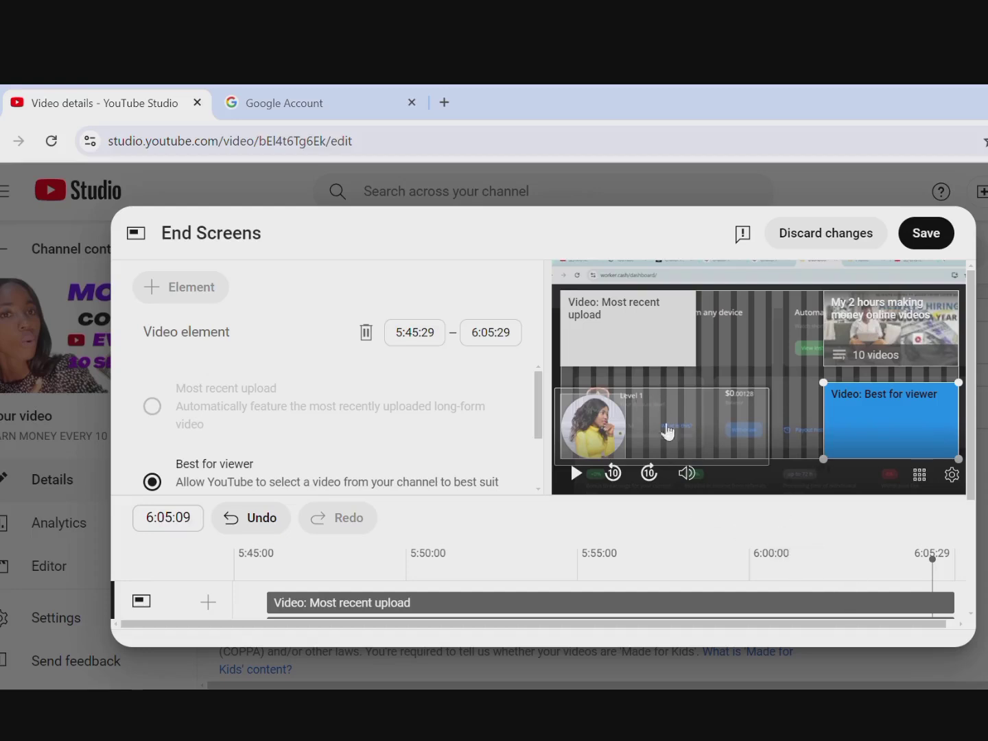
click(939, 232)
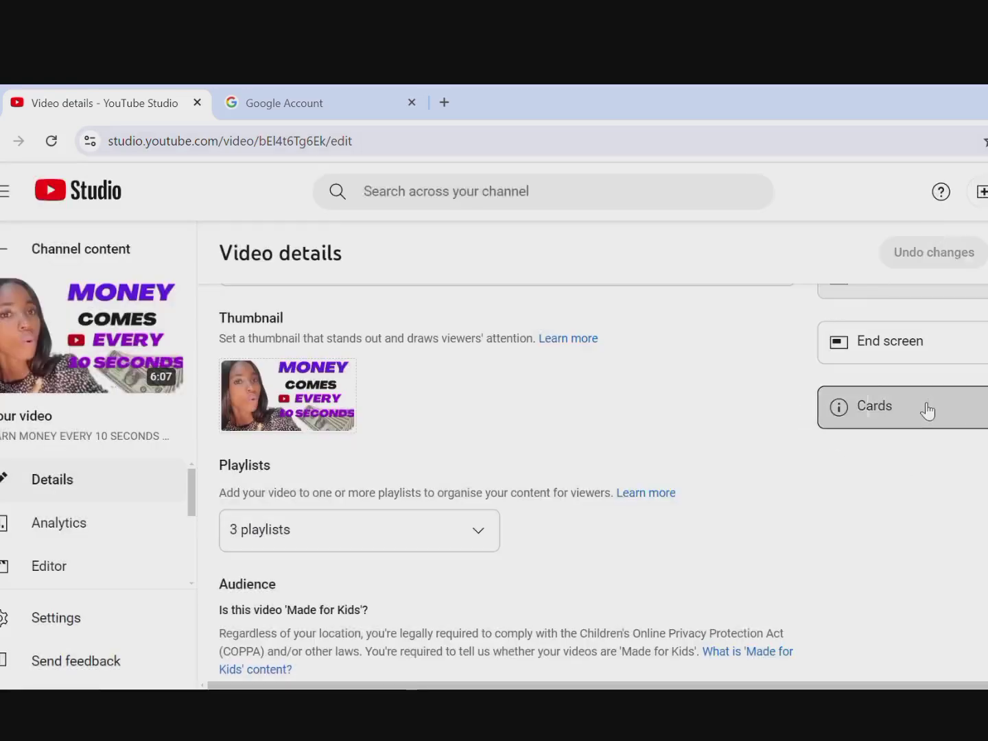
- Open the video's cards editor and add a video card at 0:00:00 for "GET 100 SUBSCRIBERS EVERY DAY"
click(928, 411)
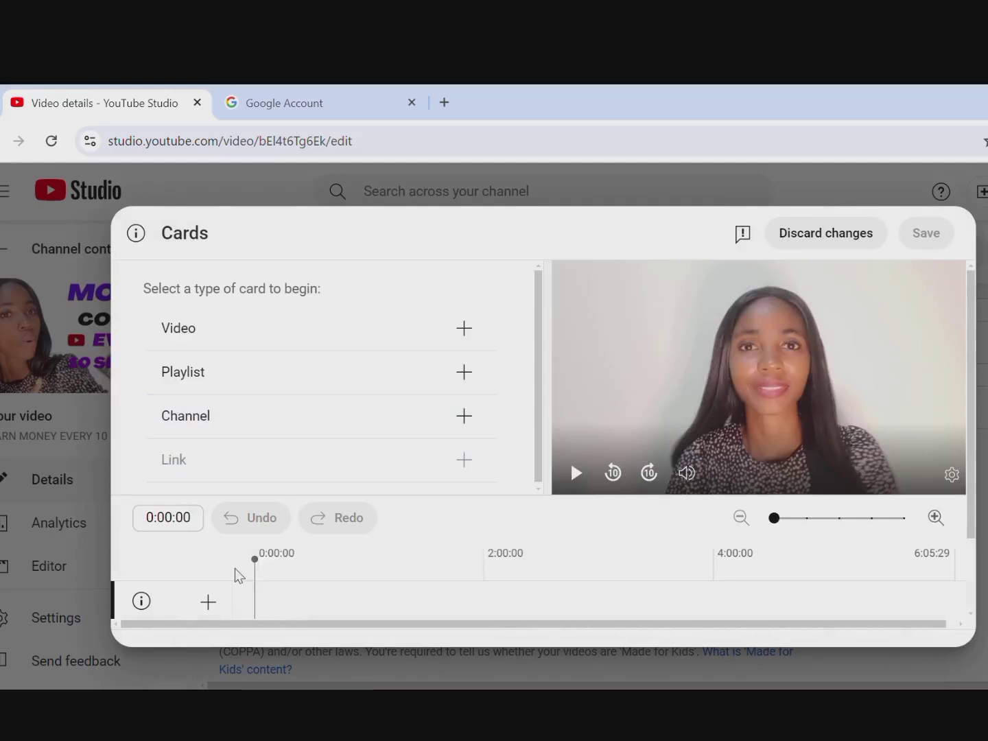
click(269, 336)
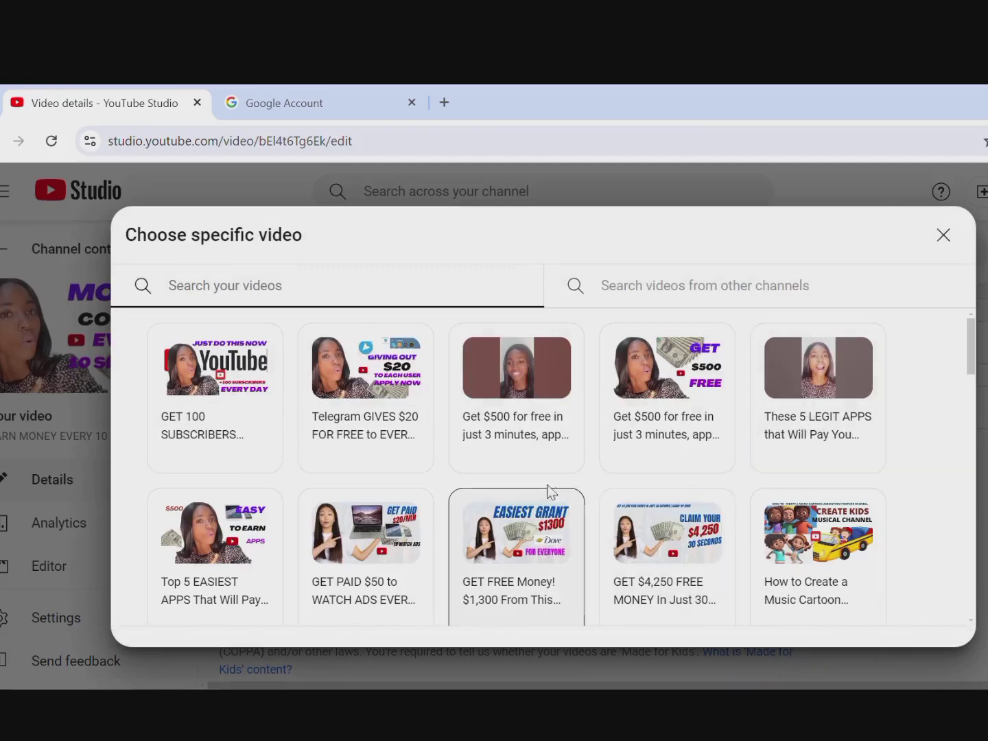
click(247, 420)
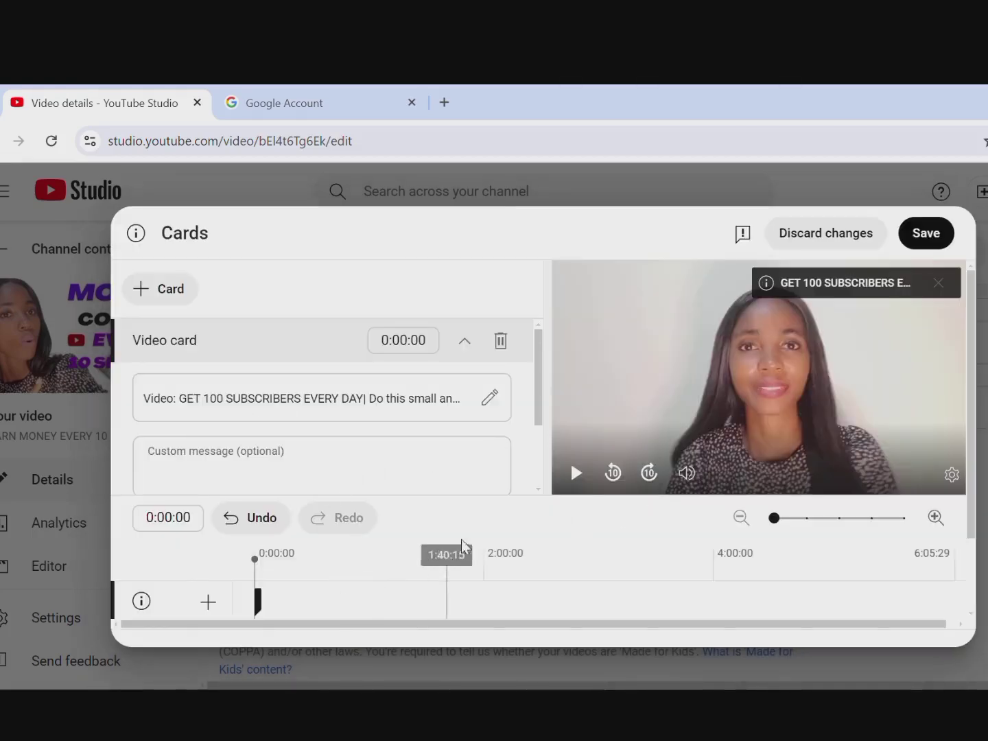
- Add a playlist card at 2:00:03 linking to "My 1 hour making money online videos"
click(485, 555)
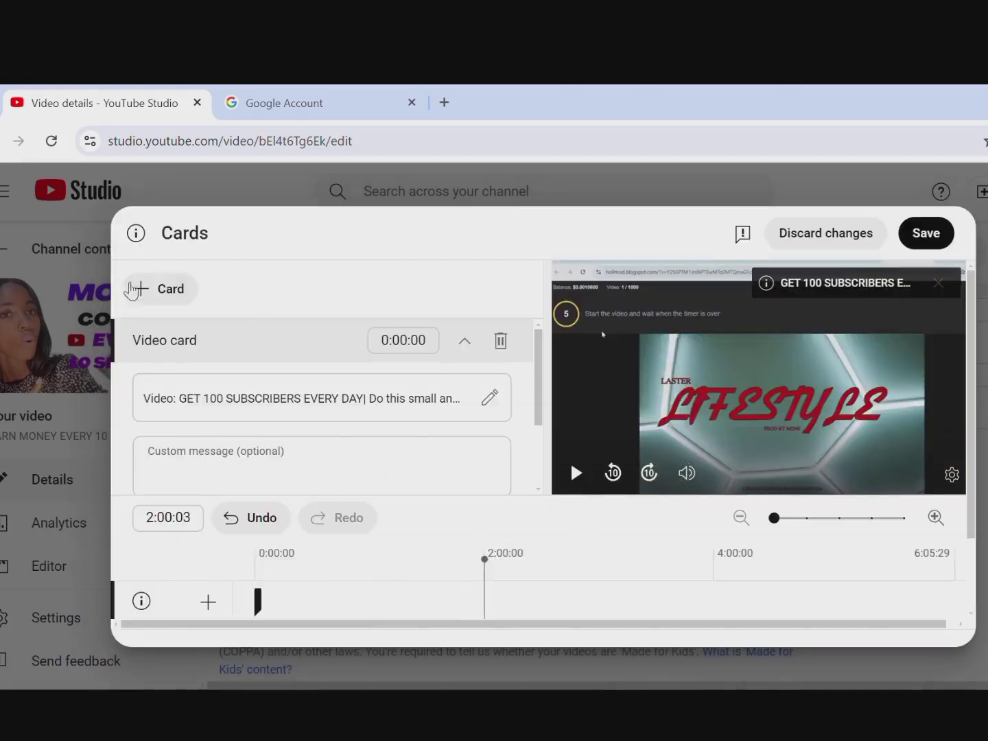
click(181, 302)
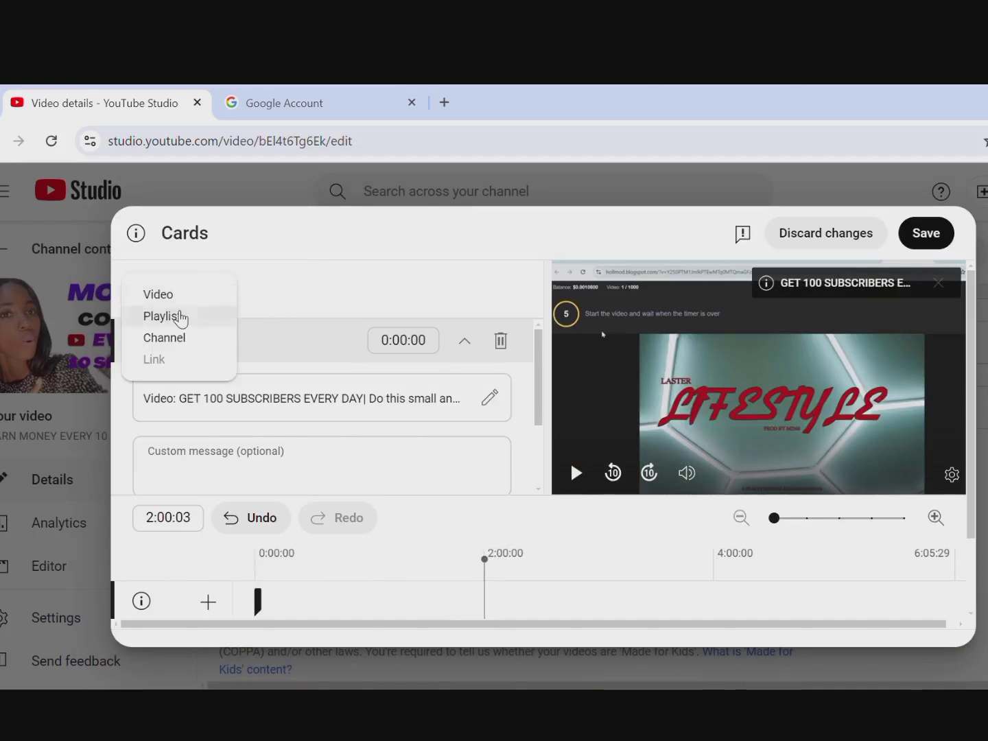
click(182, 317)
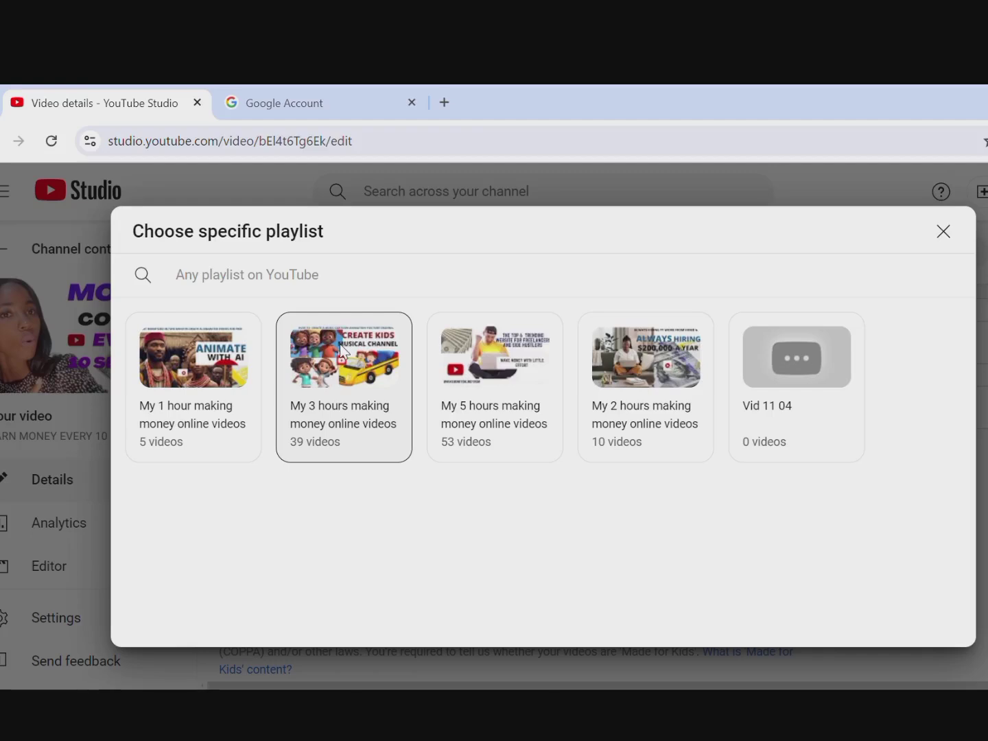
click(221, 389)
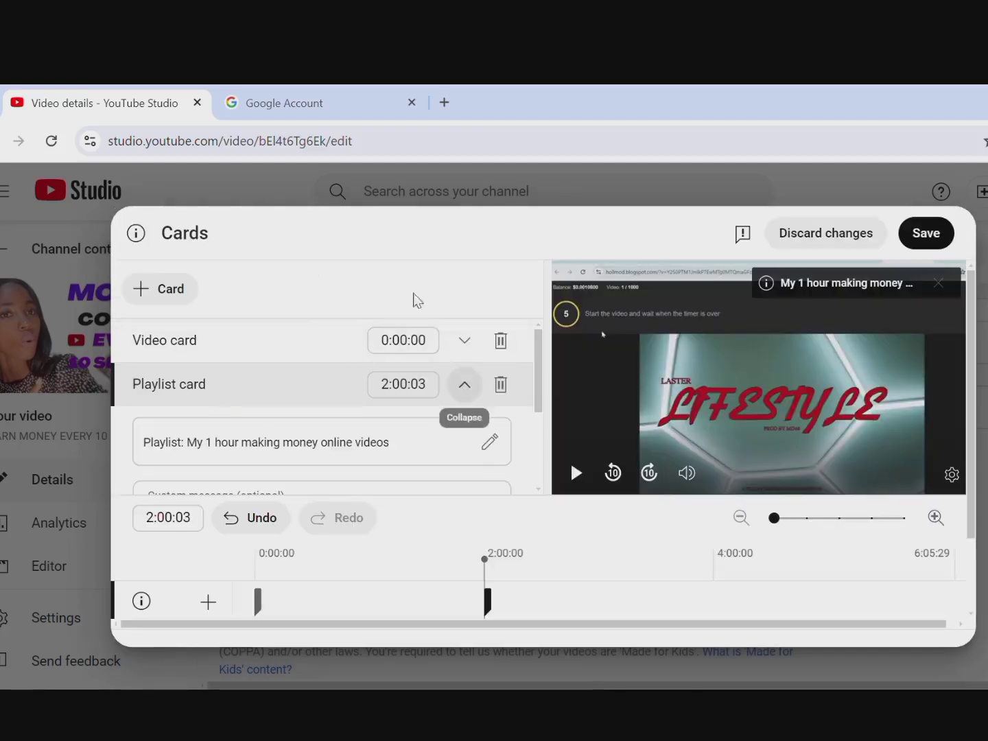
click(720, 553)
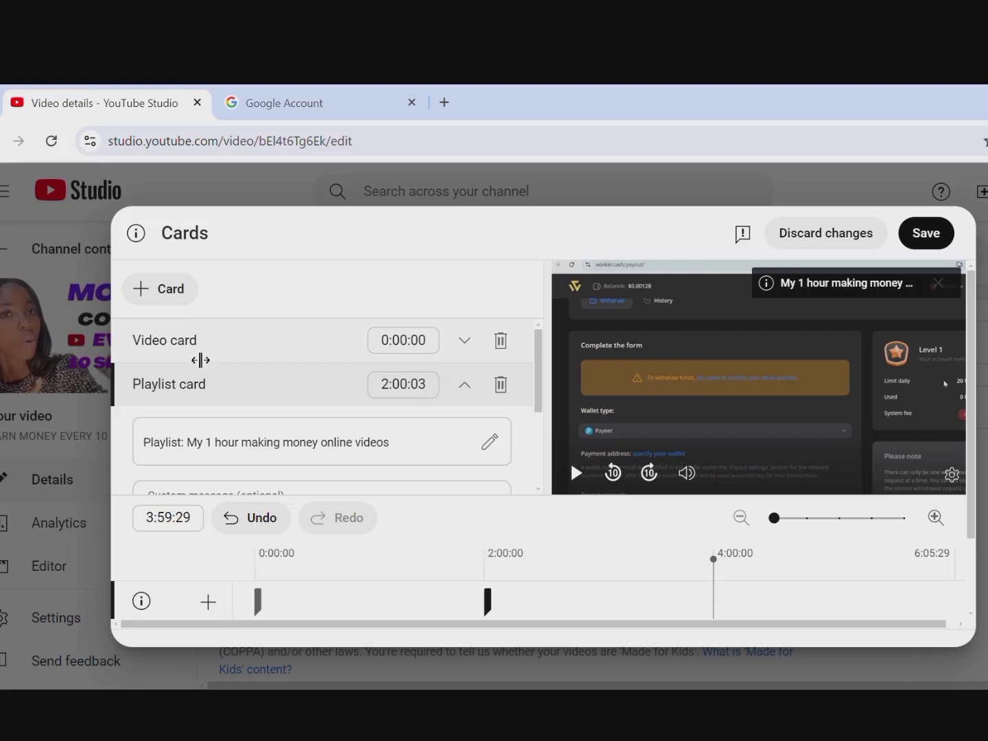
click(166, 292)
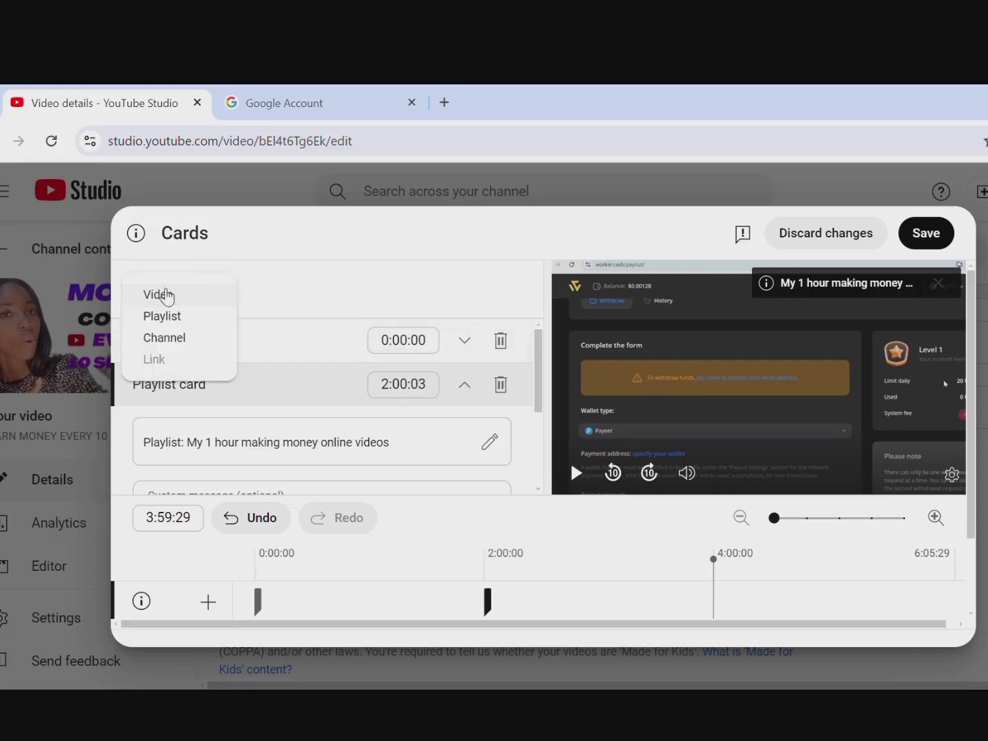
click(176, 343)
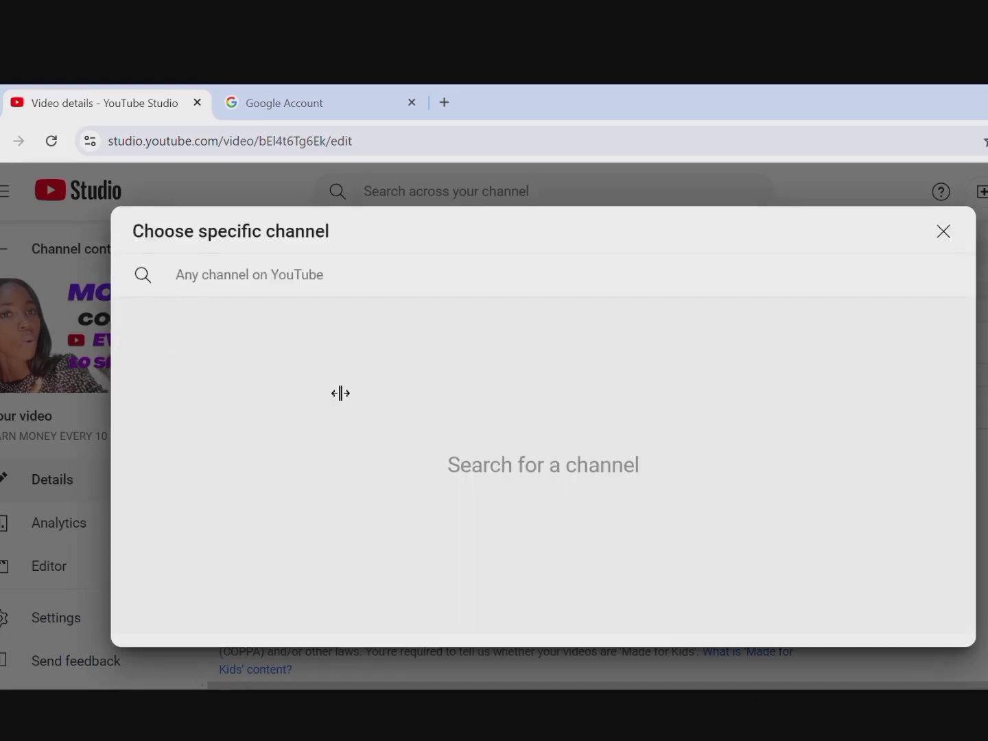
click(944, 233)
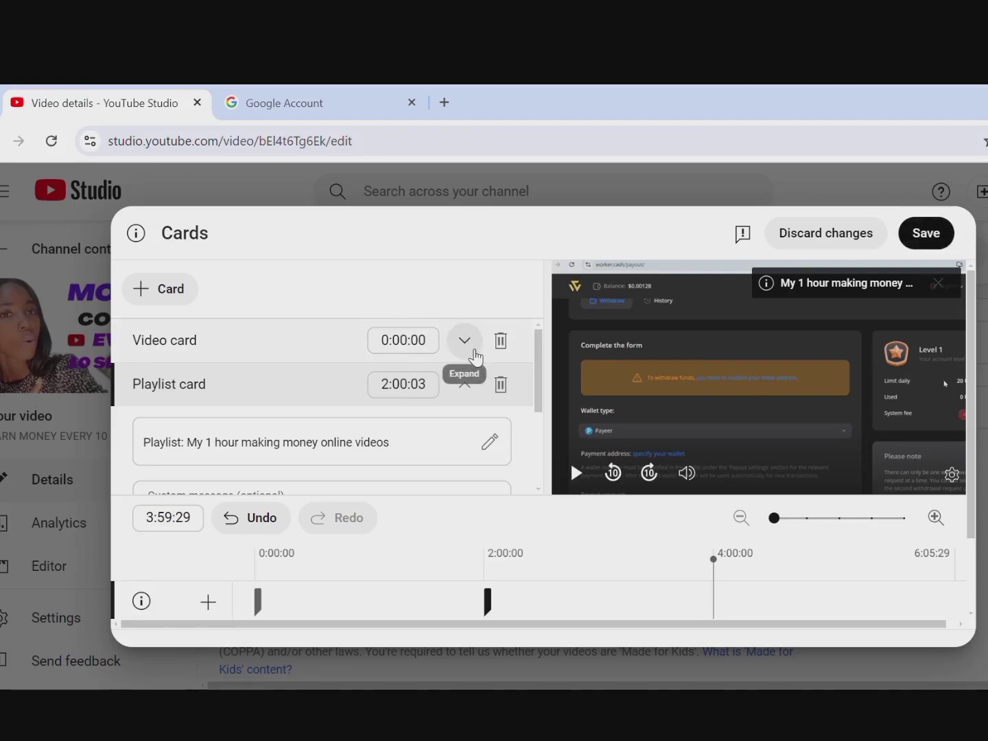
- Add a video card at 3:59:29 for "GET $4,250 FREE MONEY In Just 30 SECONDS" and save the cards
click(175, 288)
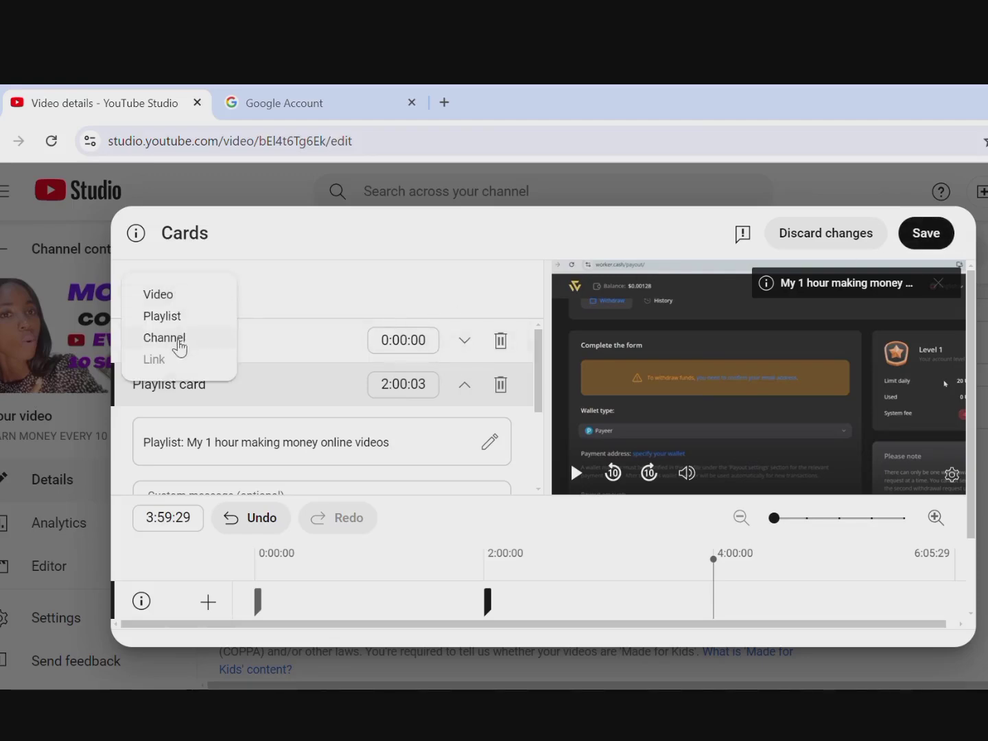
click(180, 294)
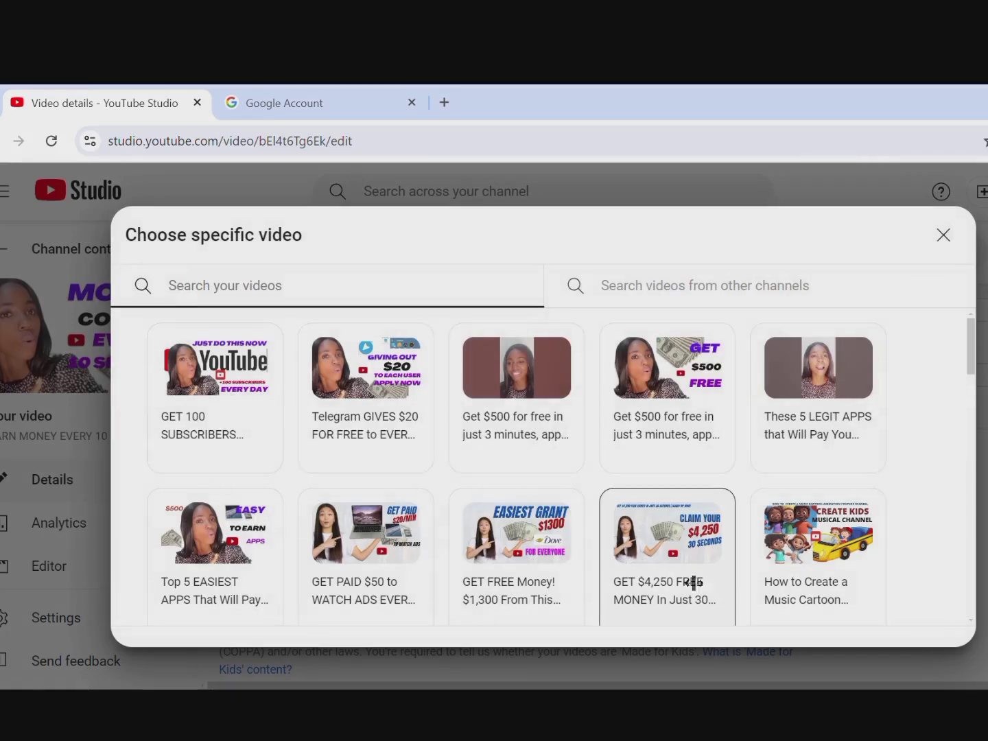
click(672, 582)
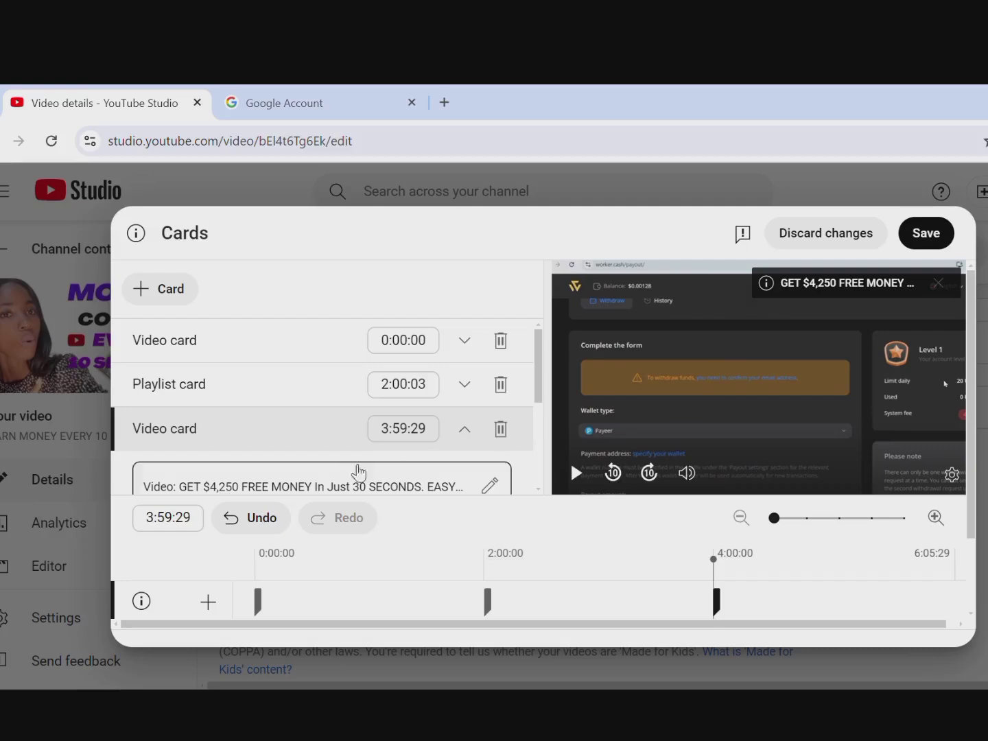
scroll(539, 454, down, 2)
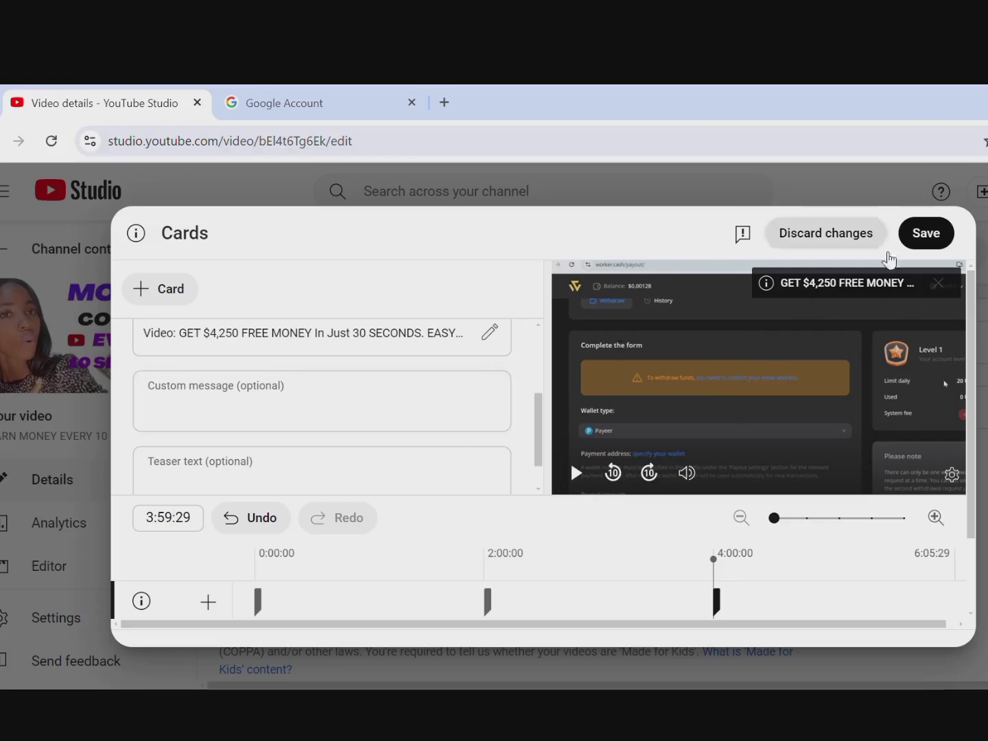
click(944, 247)
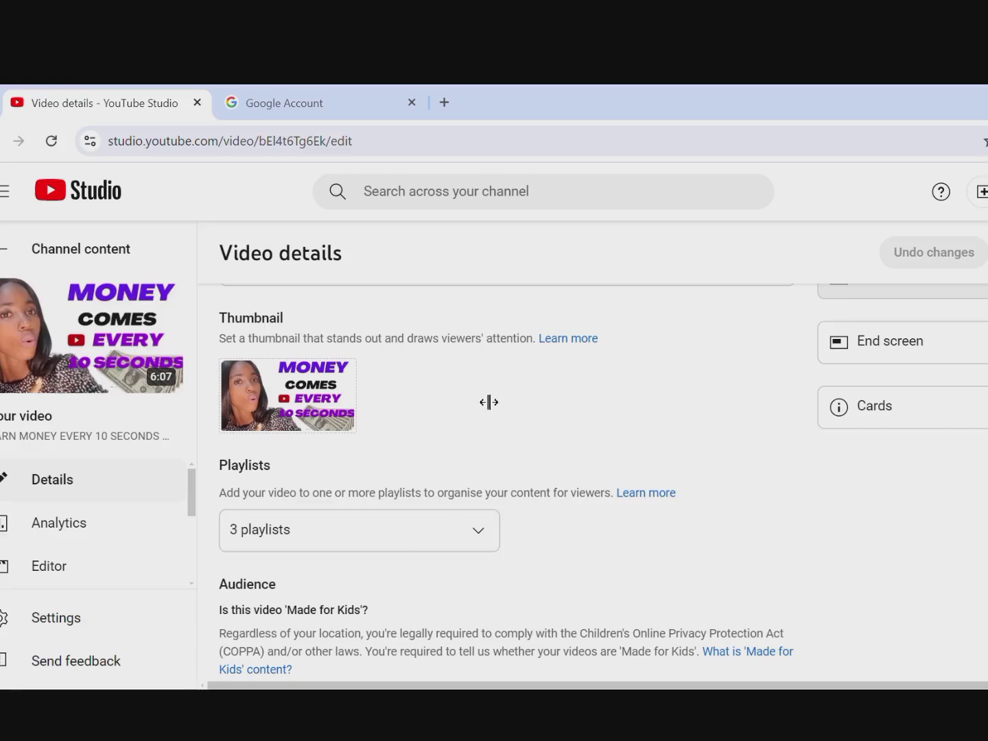
- Try adding the video to the "My 2 hours making money online videos" playlist and deselect that playlist again
scroll(837, 324, up, 10)
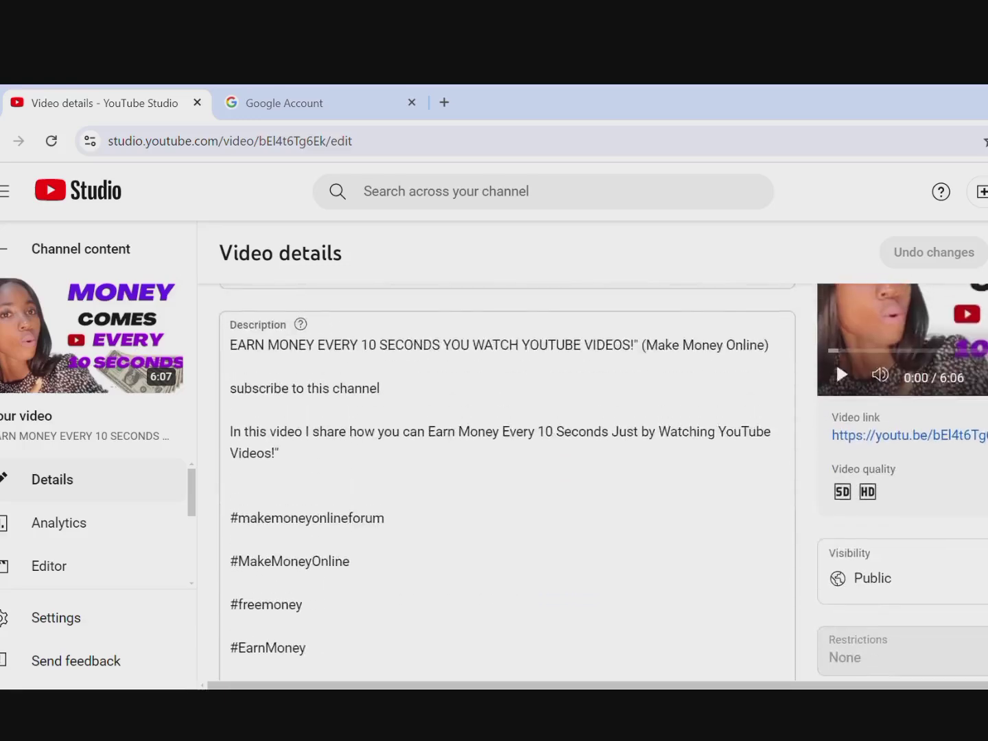
scroll(836, 416, down, 10)
scroll(504, 480, down, 1)
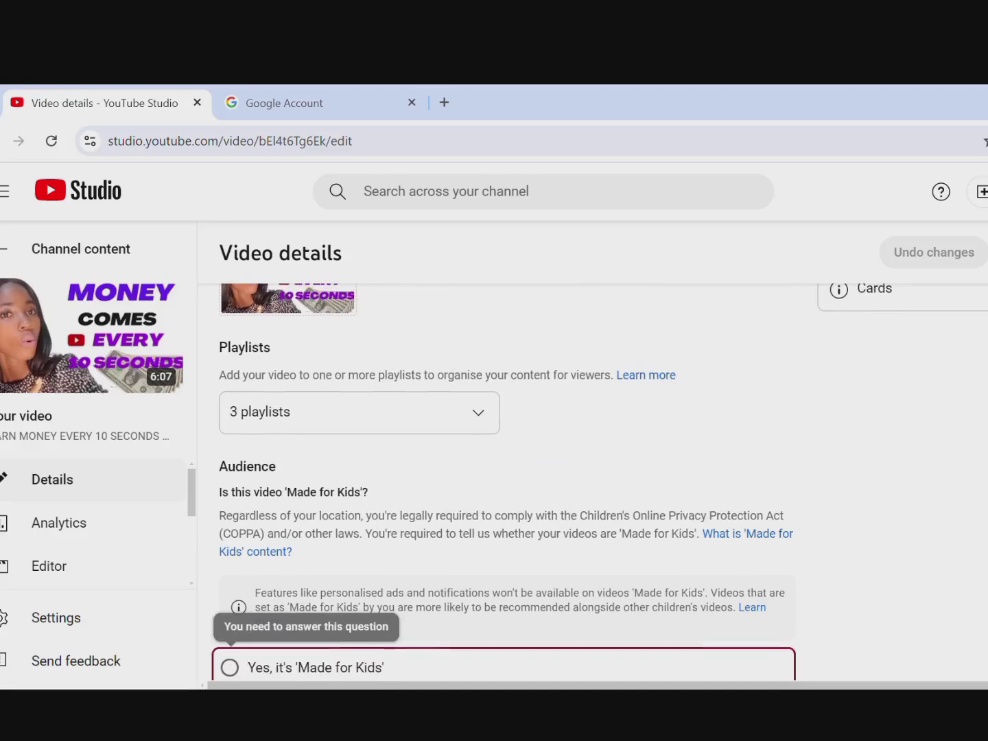
scroll(837, 333, up, 10)
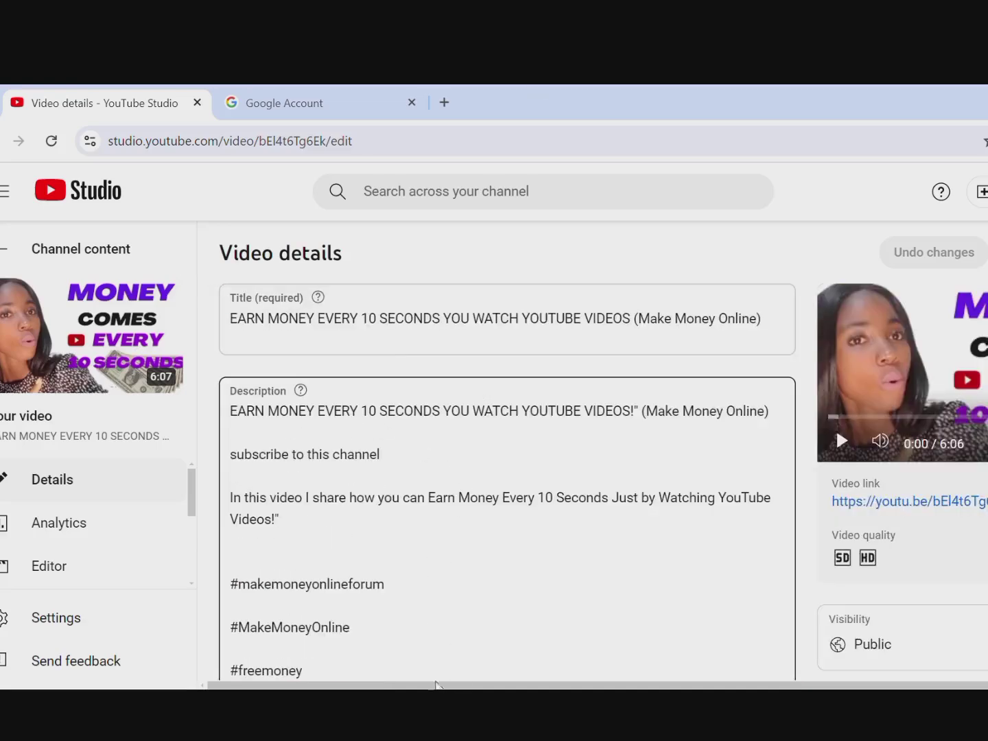
scroll(836, 428, down, 6)
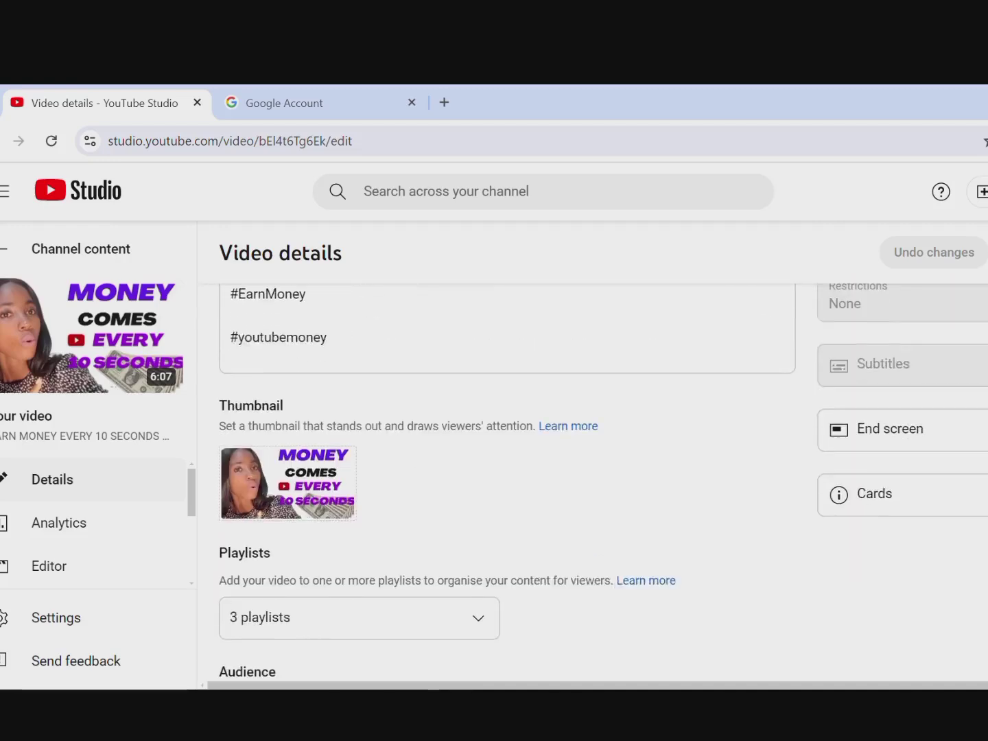
click(432, 622)
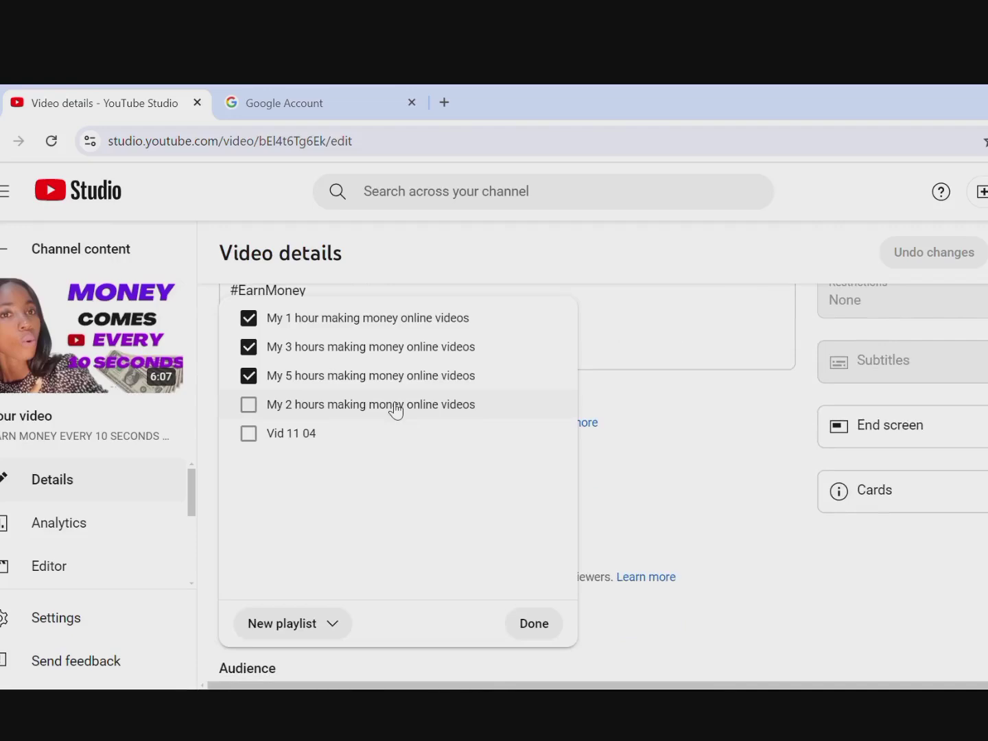
click(261, 410)
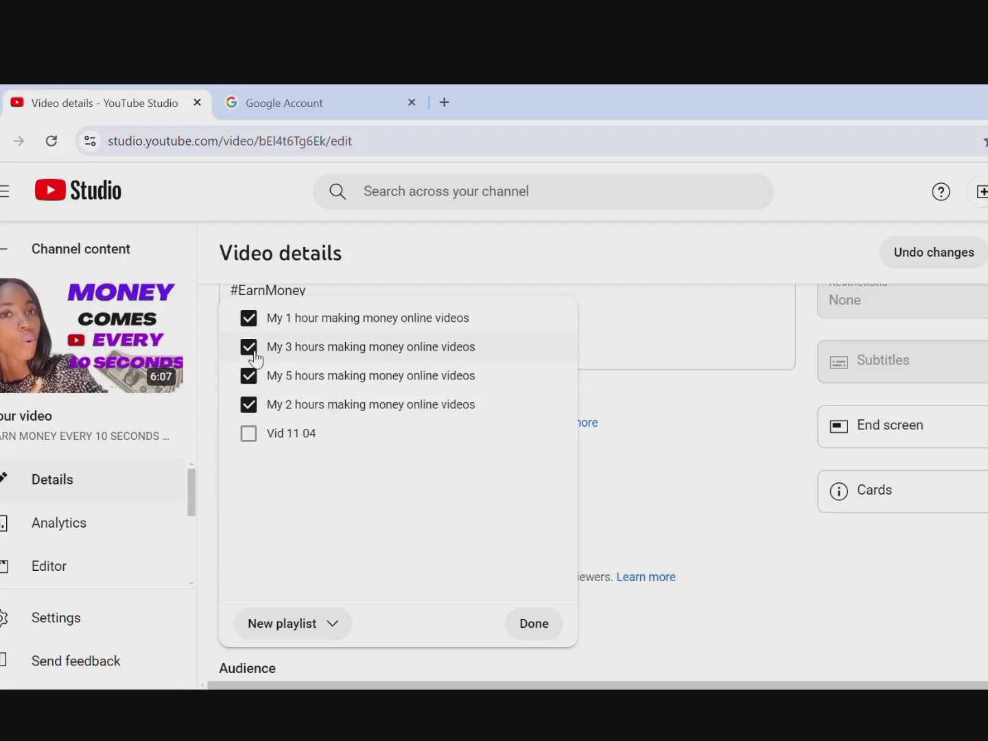
click(251, 405)
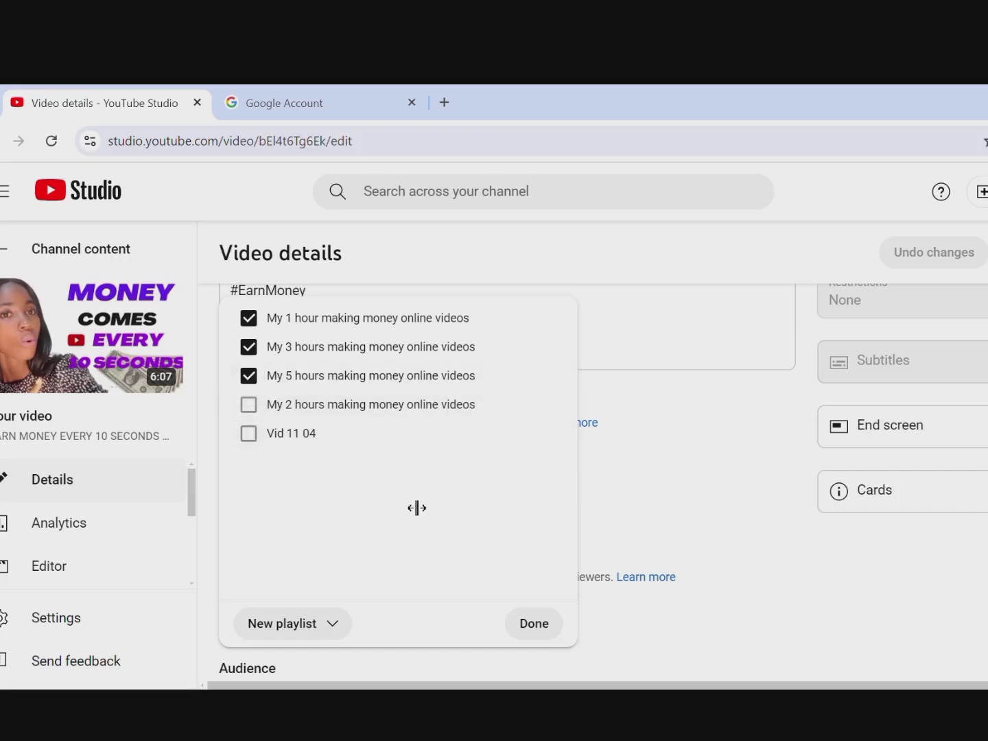
click(535, 630)
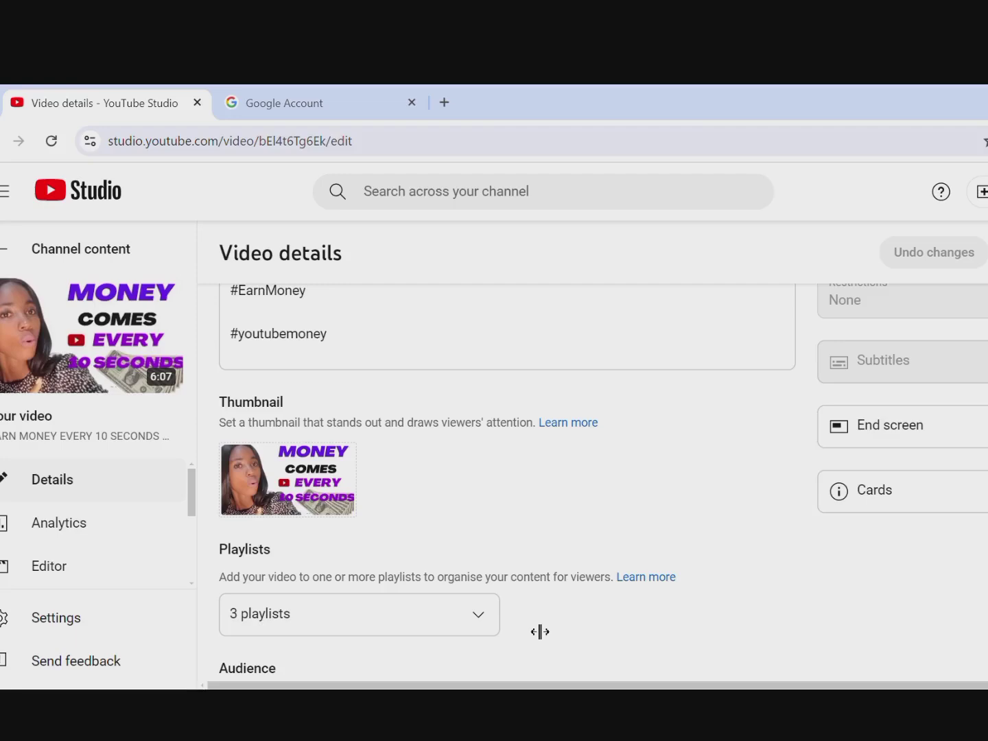
- Return to the channel content and copy the shareable link of the full-length "Get $500 for free in just 3 minutes" video
scroll(541, 631, up, 8)
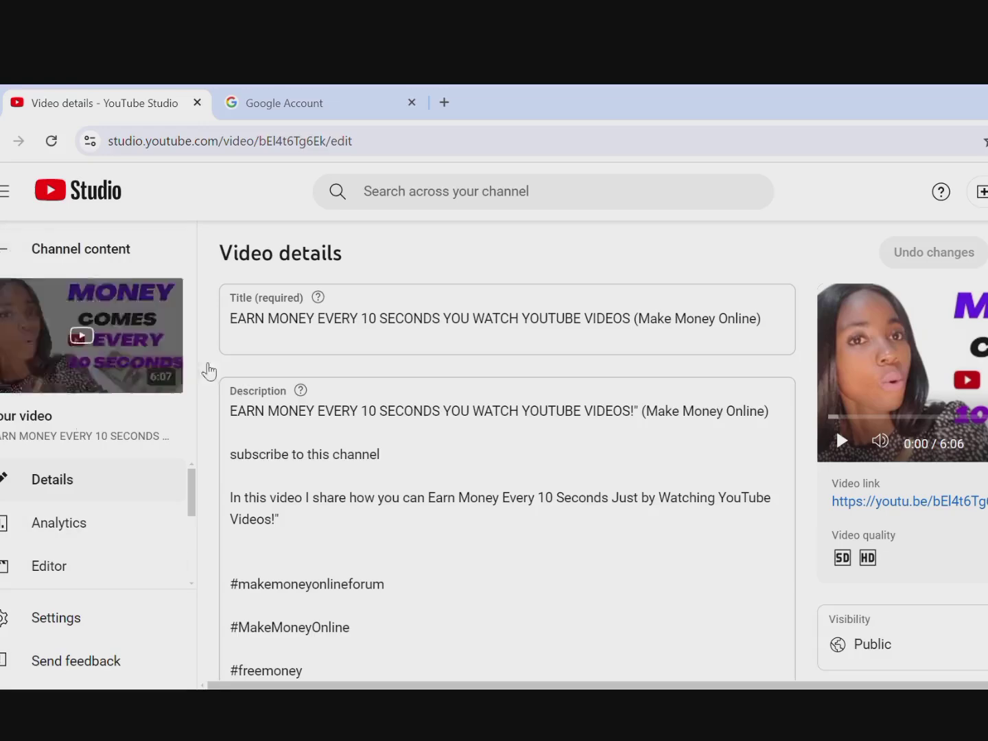
click(7, 258)
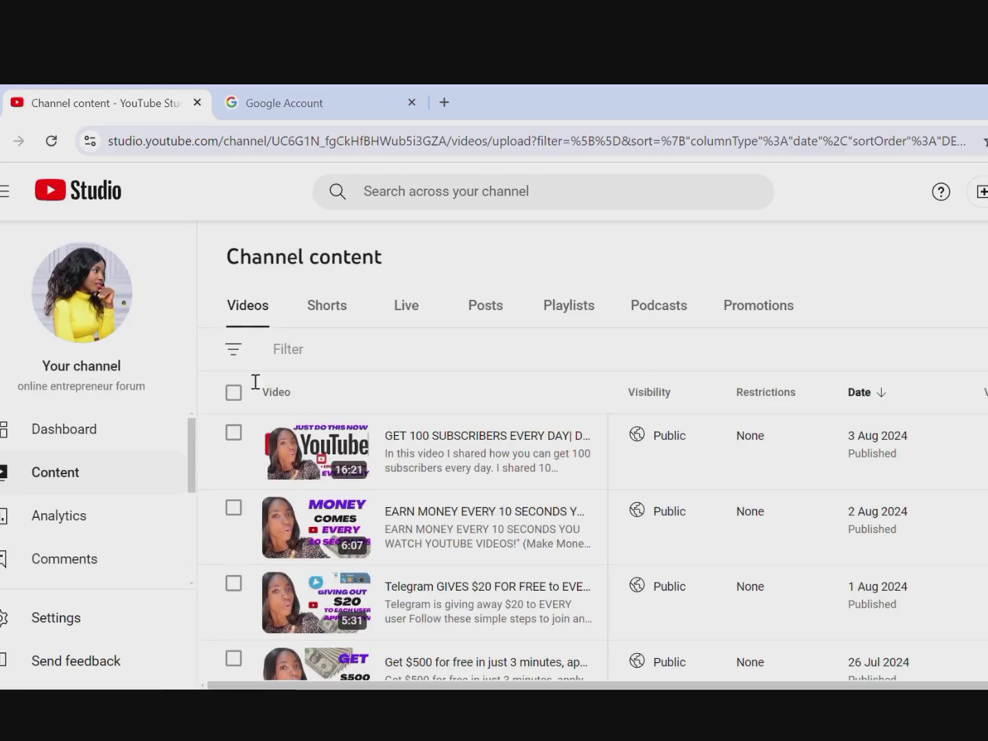
click(348, 331)
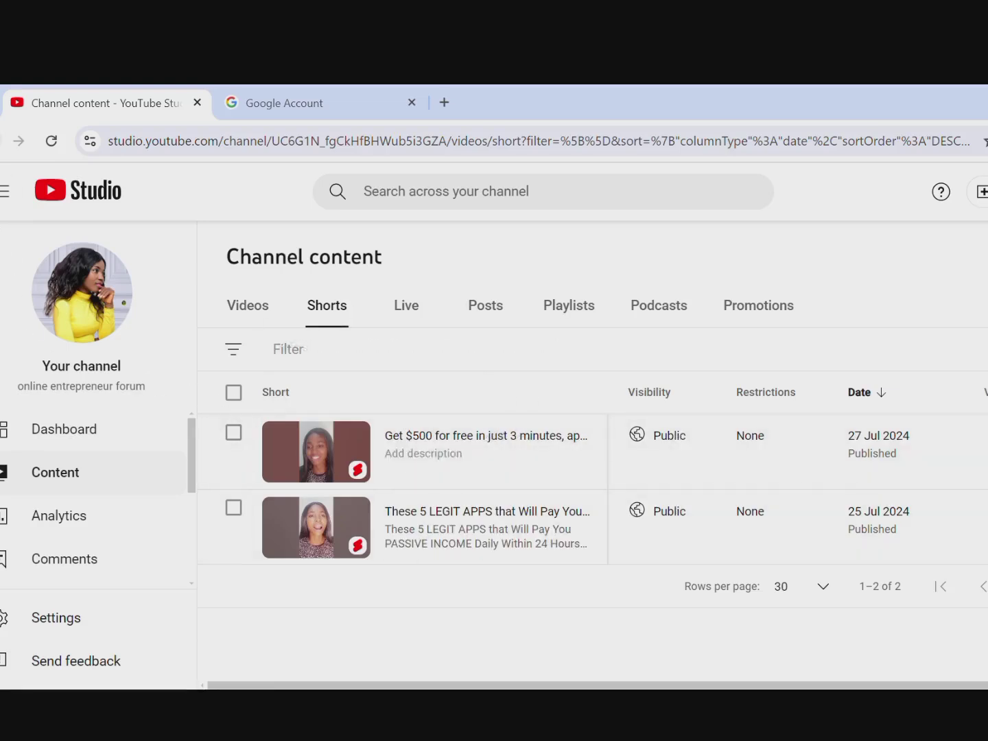
click(248, 306)
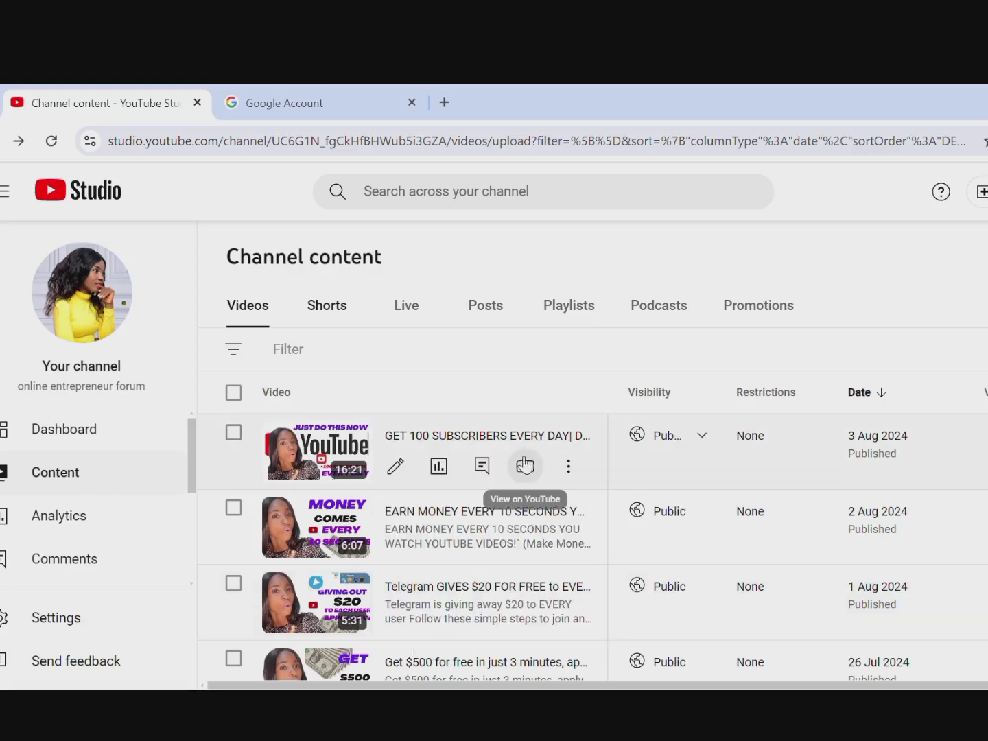
scroll(525, 466, down, 2)
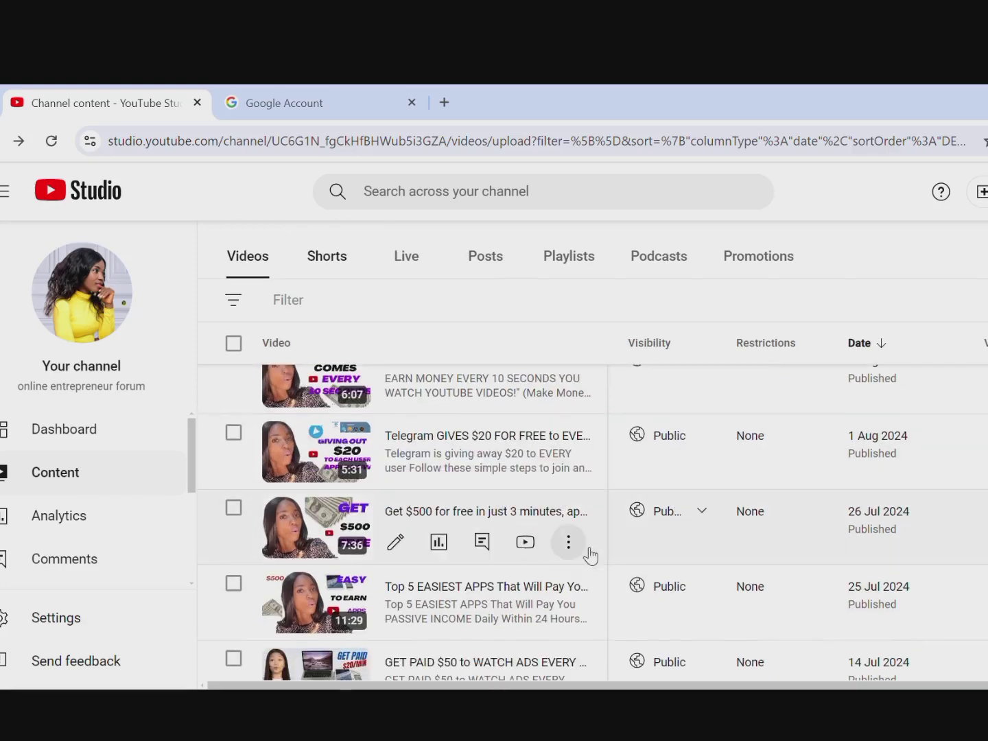
click(572, 547)
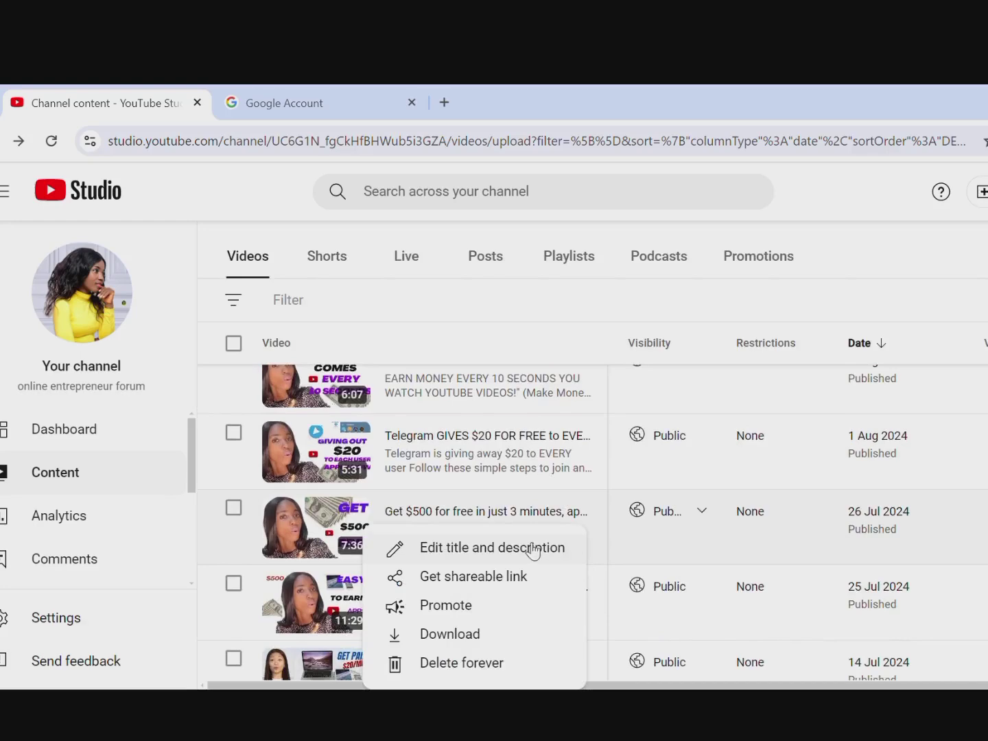
click(508, 586)
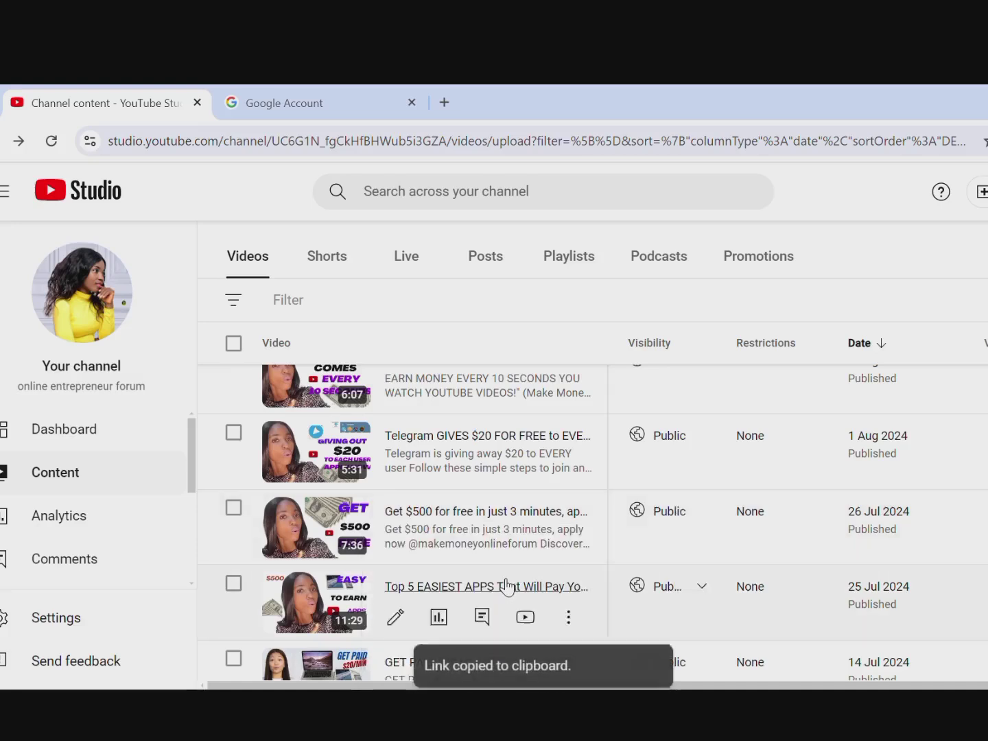
- Open the details of the Short "Get $500 for free in just 3 minutes, apply now" and paste the copied video link into its description
click(333, 256)
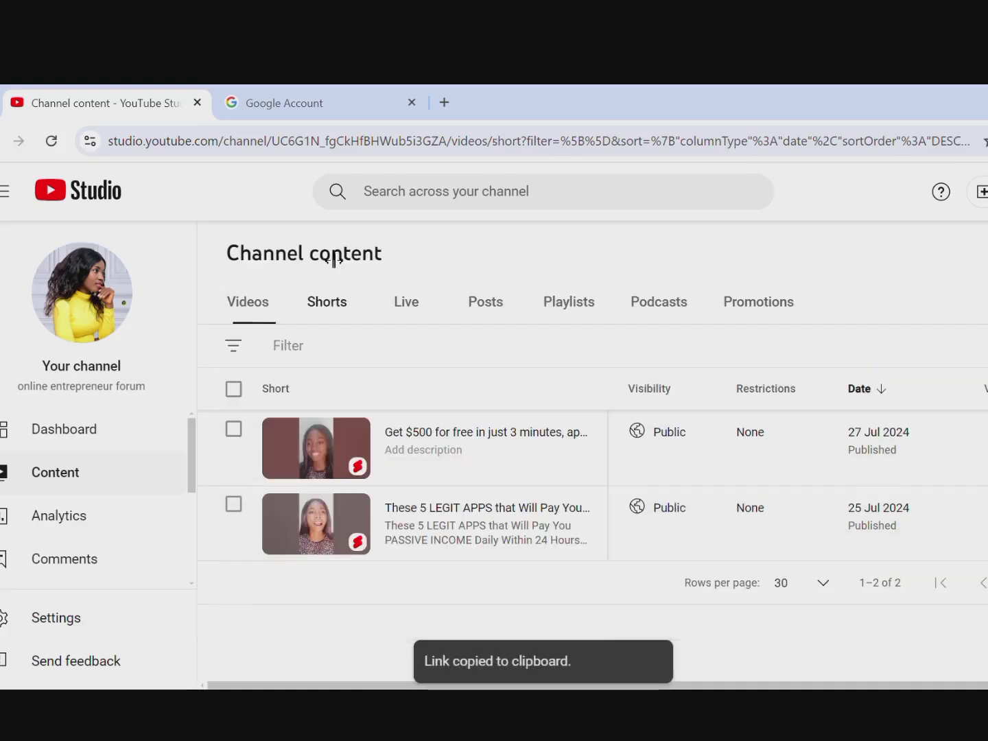
click(485, 440)
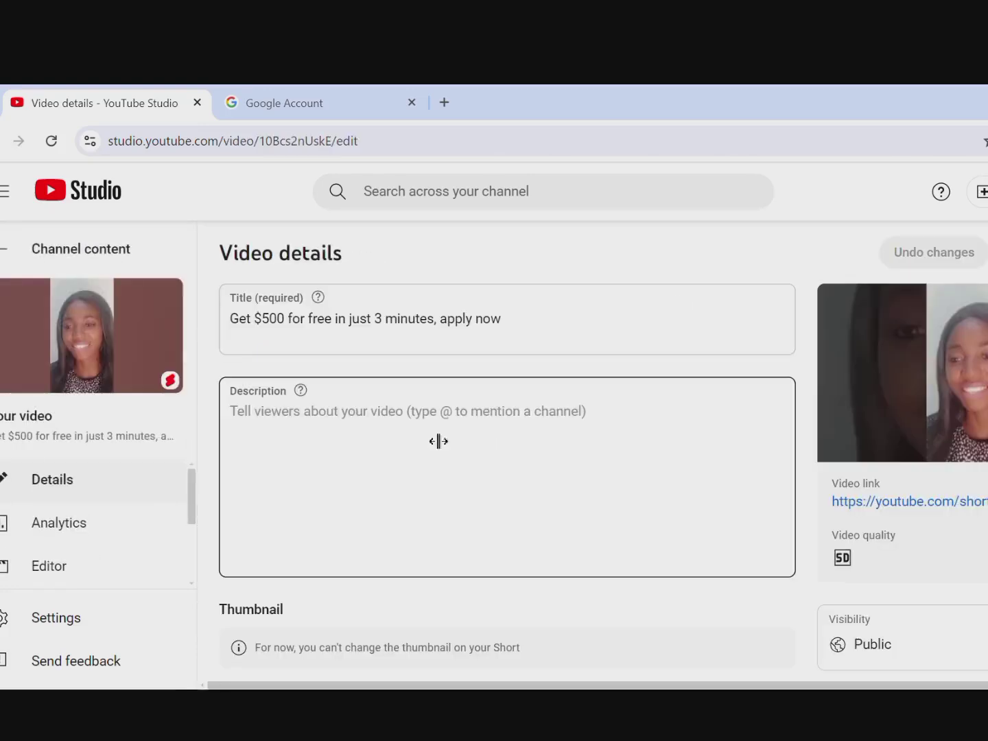
click(323, 416)
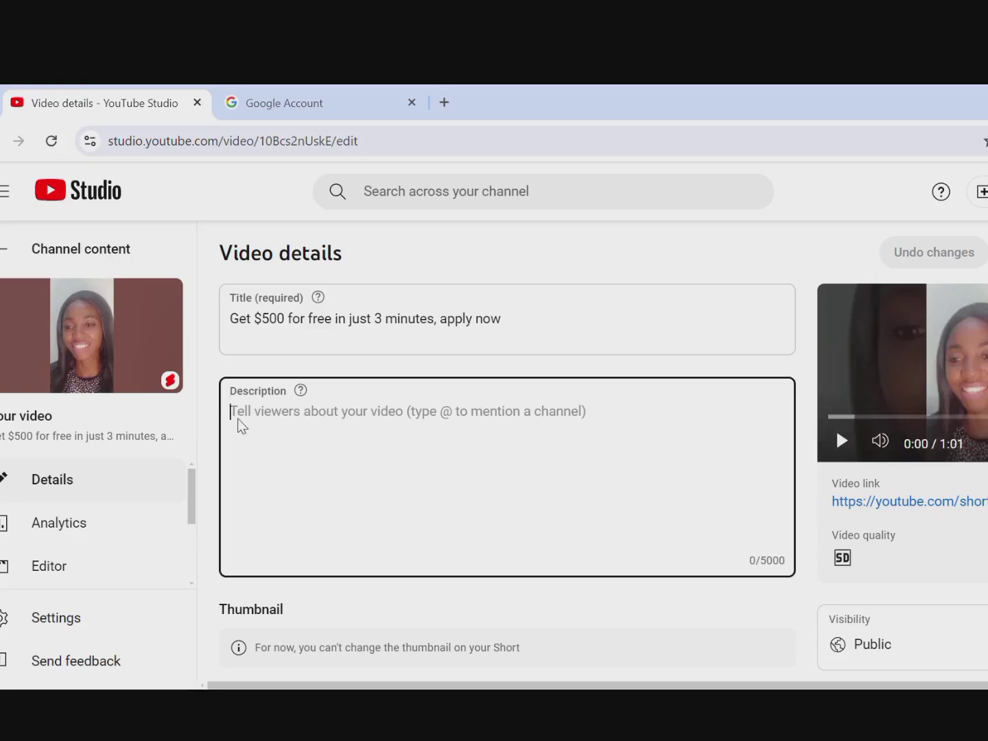
key(ctrl+v)
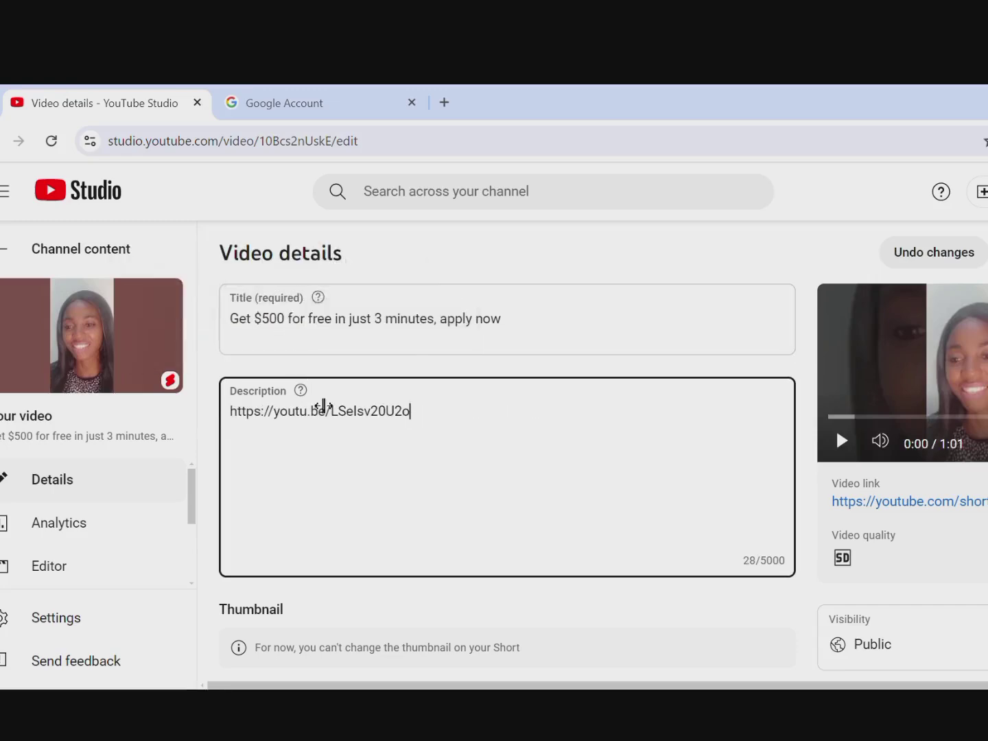
- Insert the text "watch full video here" in front of the link in the Short's description
click(238, 423)
key(Return)
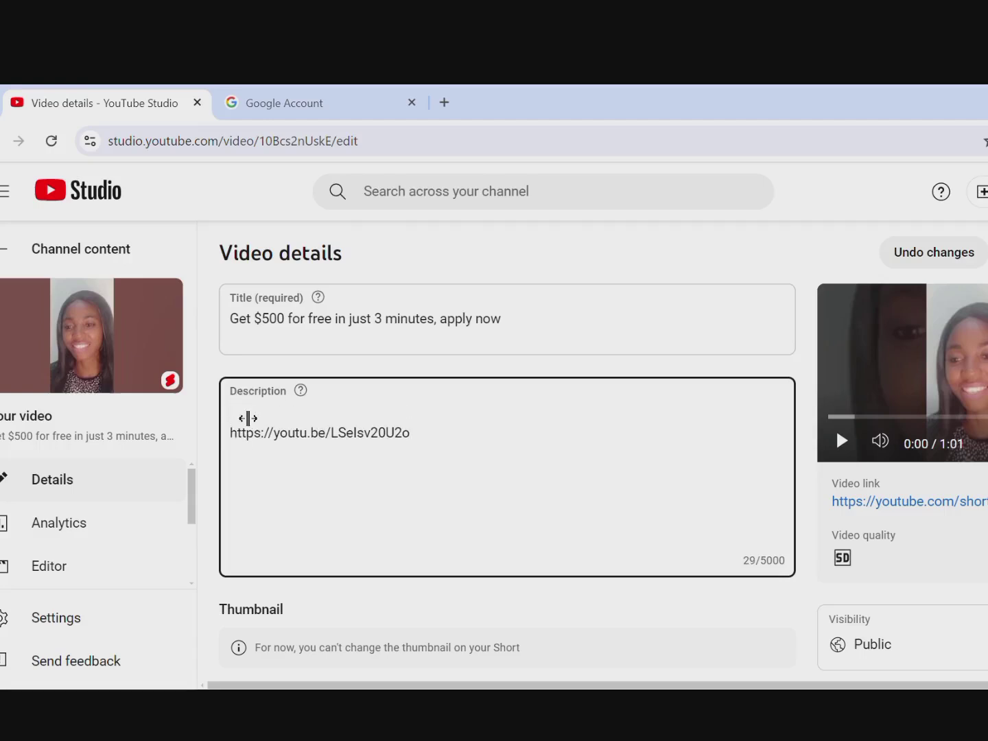
text(get)
key(BackSpace)
key(BackSpace)
key(BackSpace)
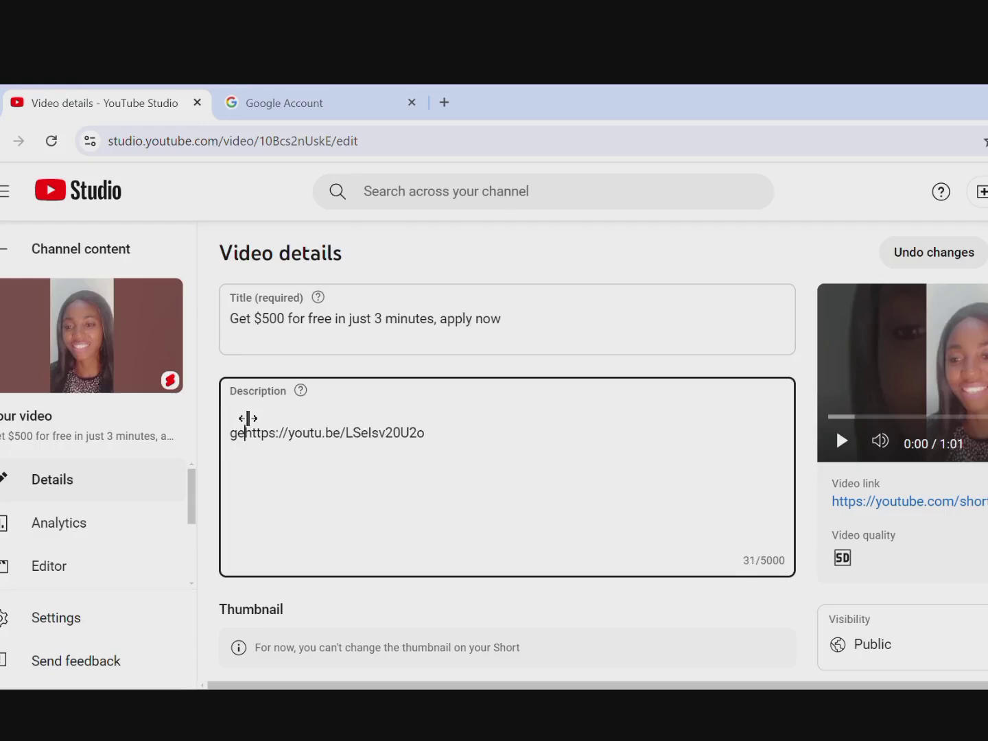
text(watch ful)
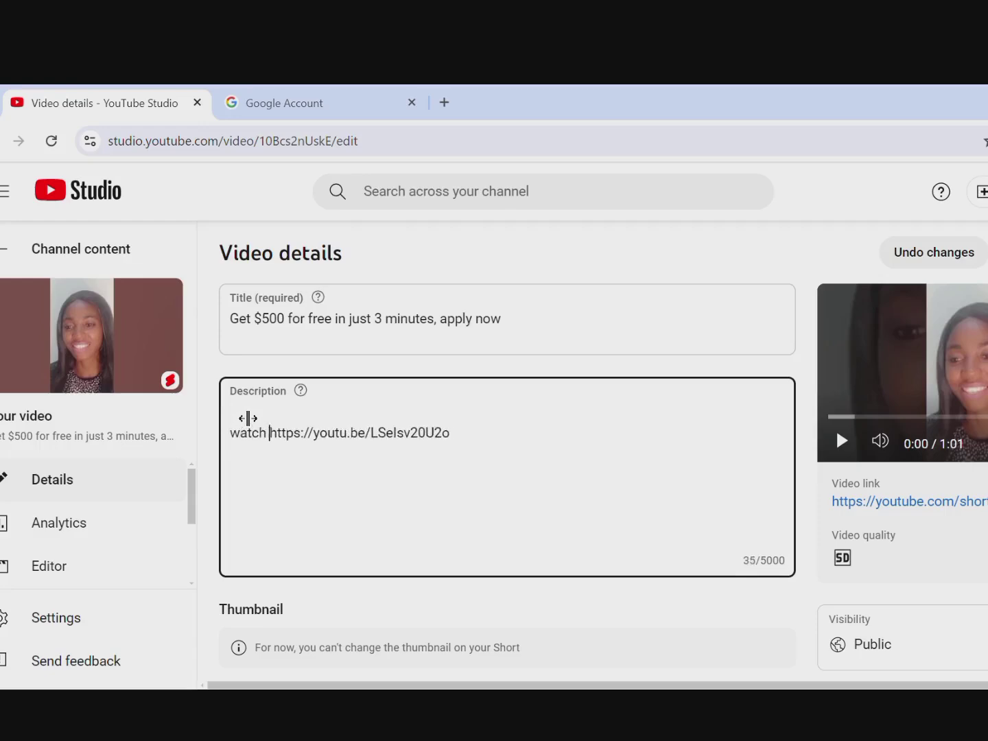
text(l video he)
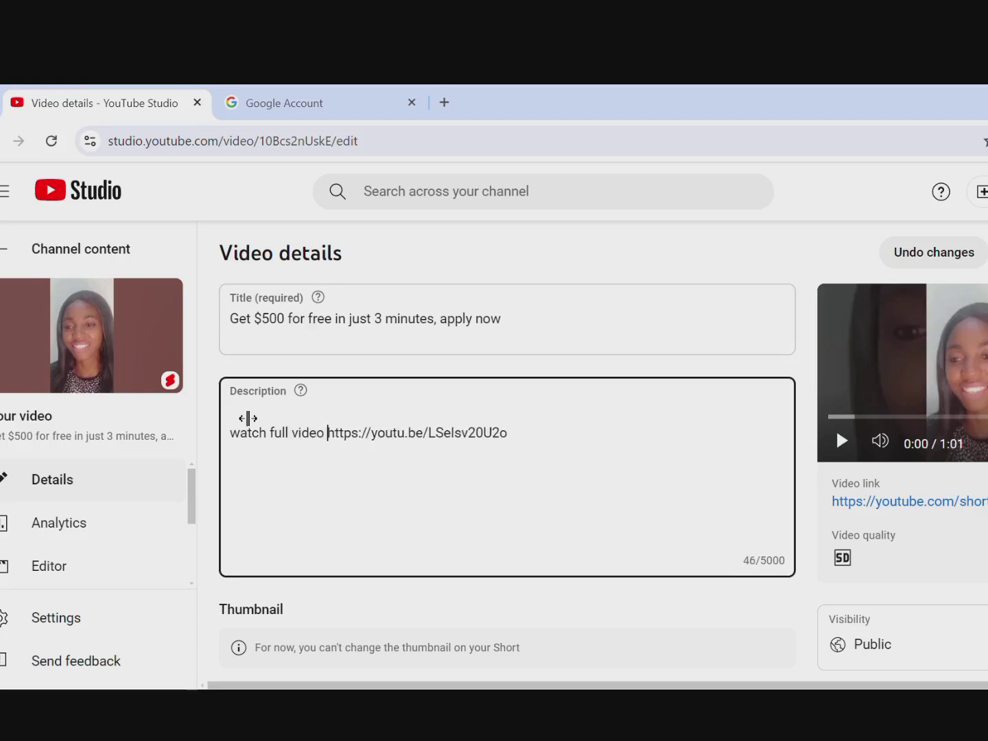
text(re)
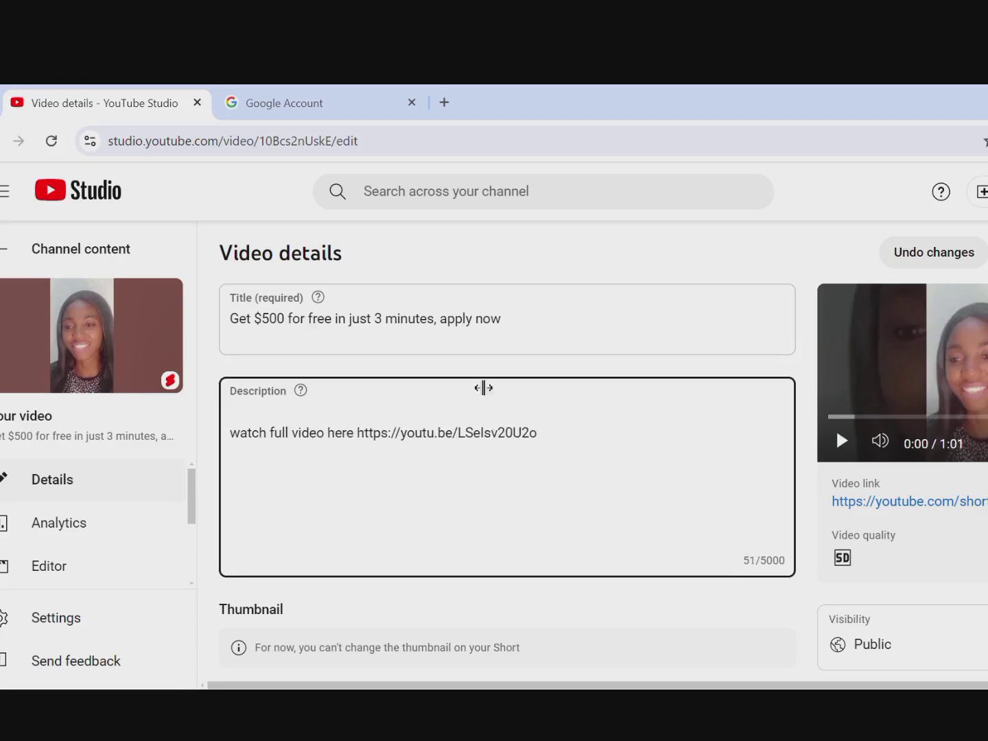
scroll(715, 454, down, 3)
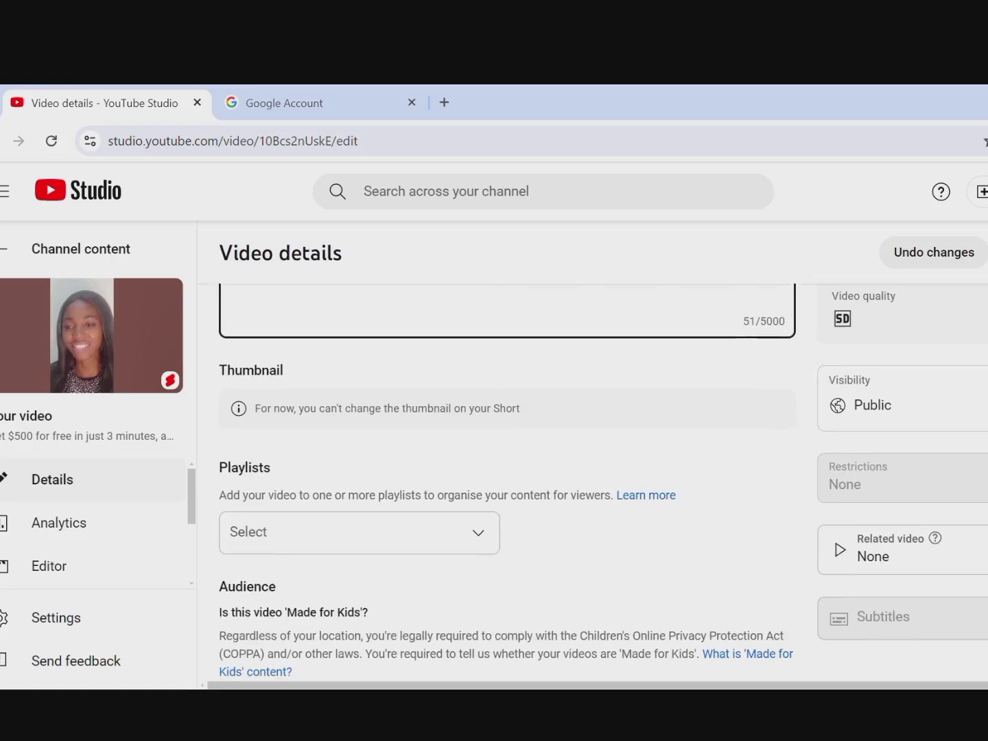
click(475, 420)
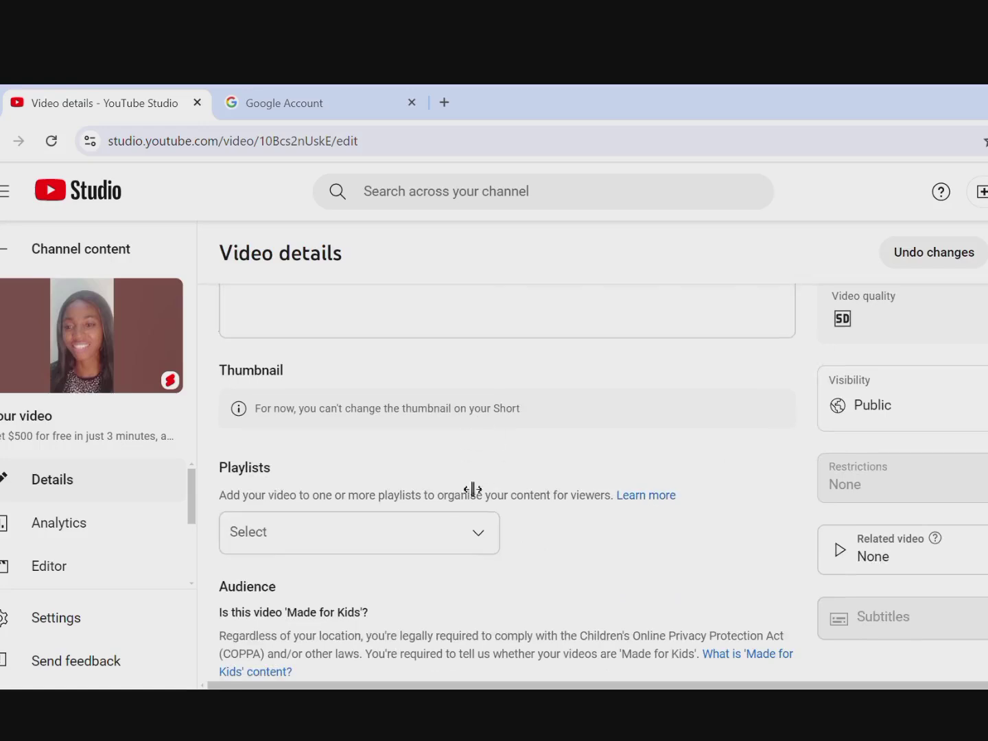
click(421, 545)
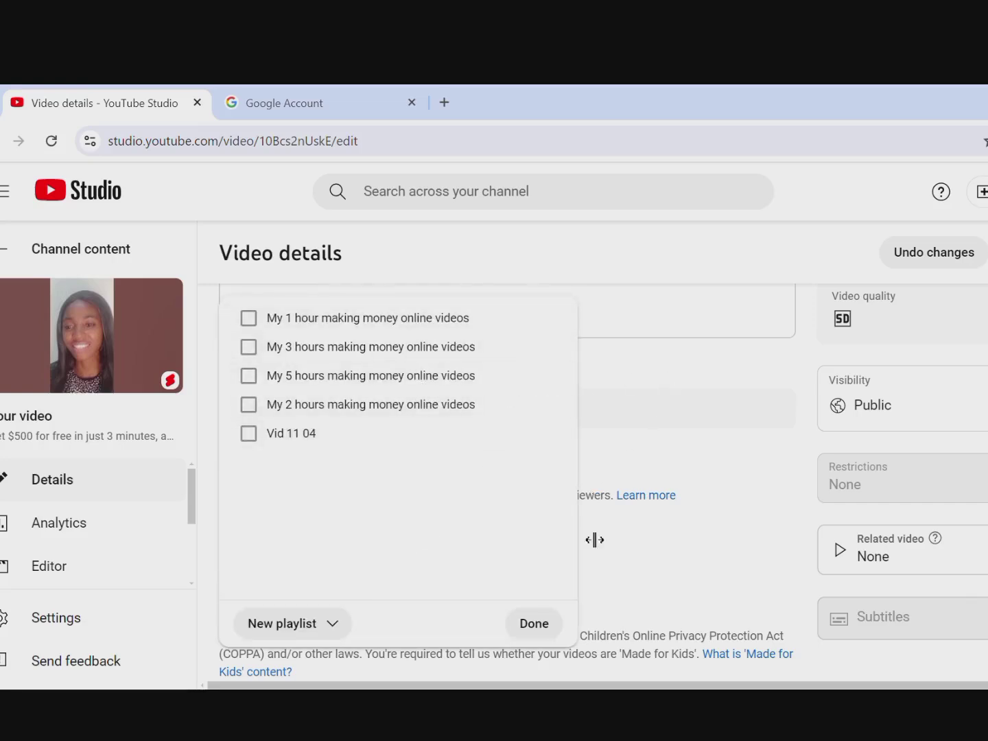
click(534, 622)
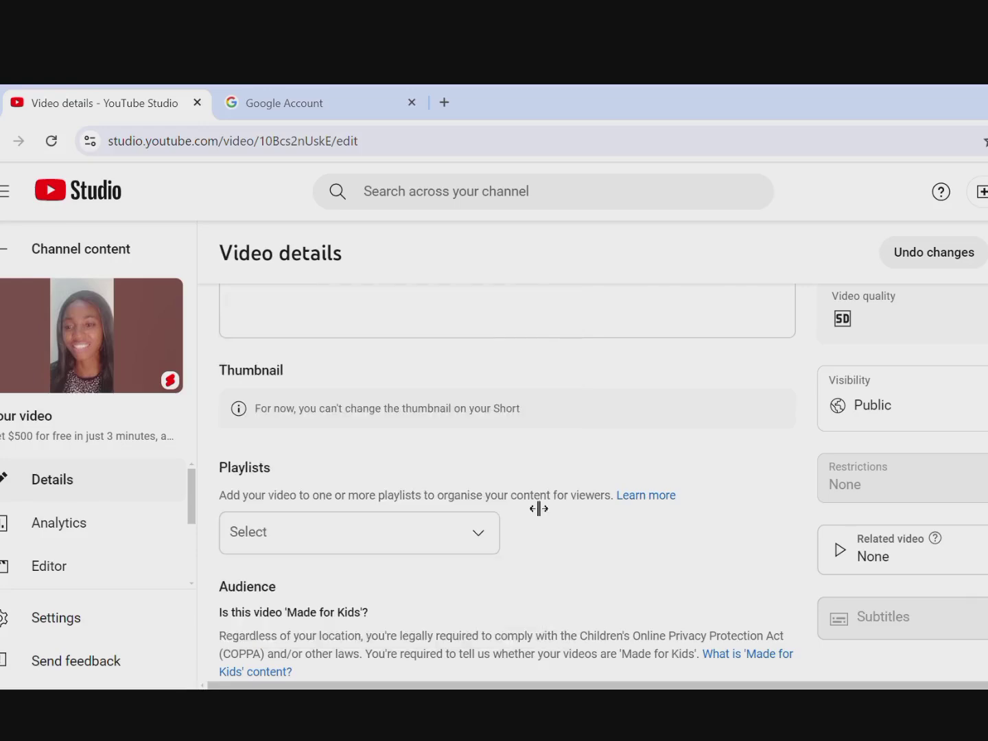
- Mark the Short as not 'Made for Kids', save the changes and leave its details page
scroll(539, 509, down, 4)
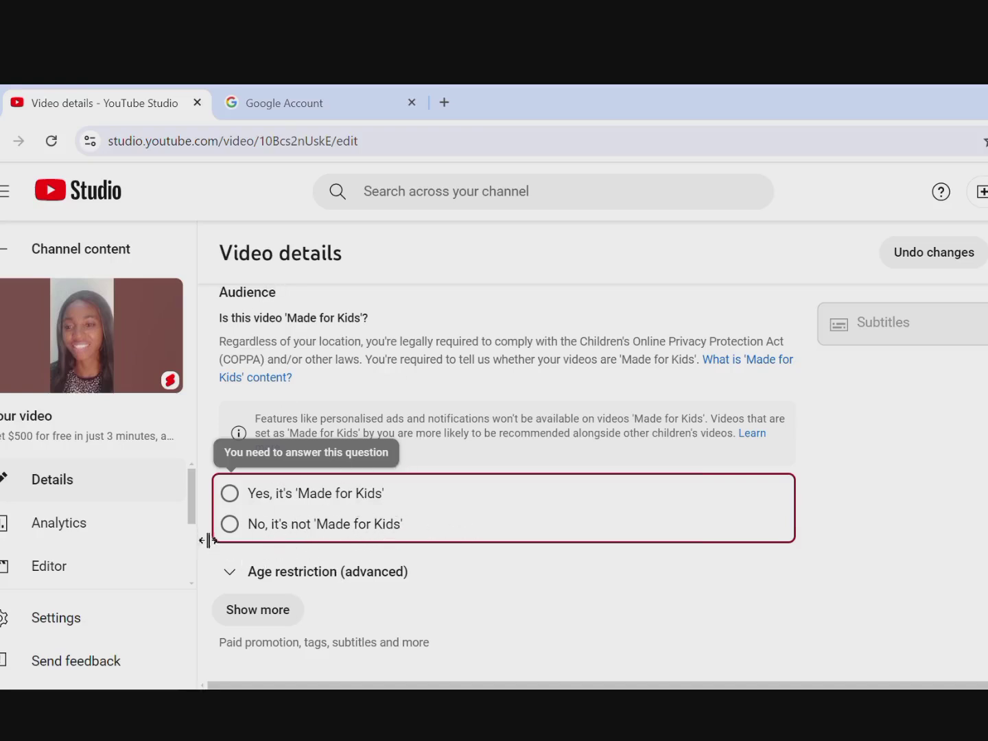
click(234, 534)
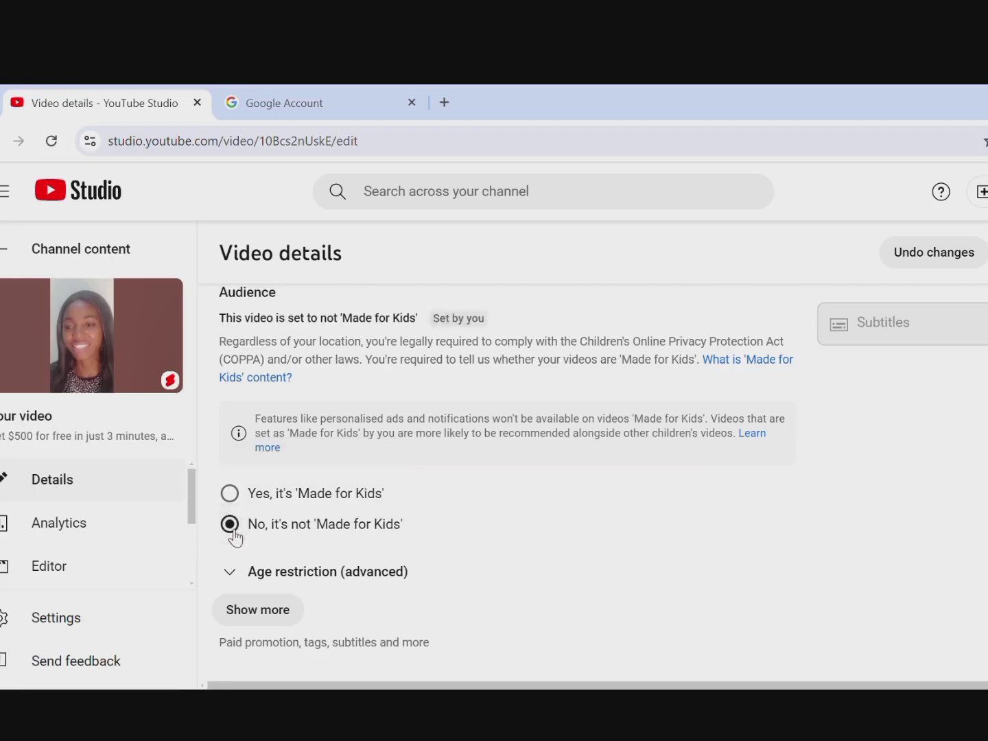
scroll(508, 481, up, 3)
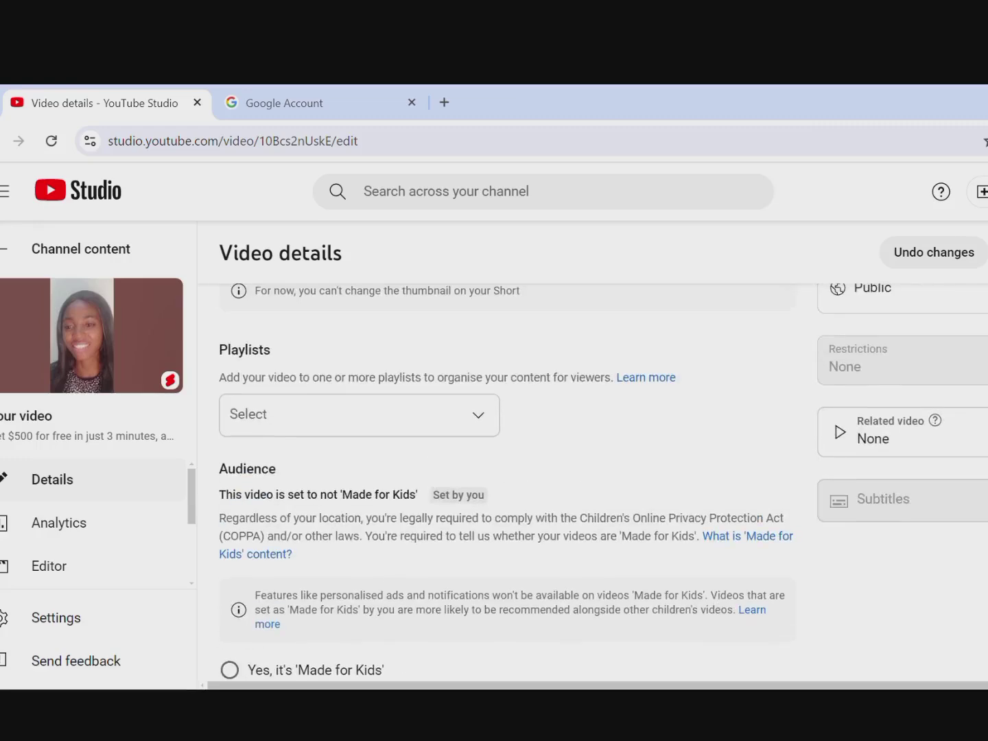
scroll(501, 462, up, 5)
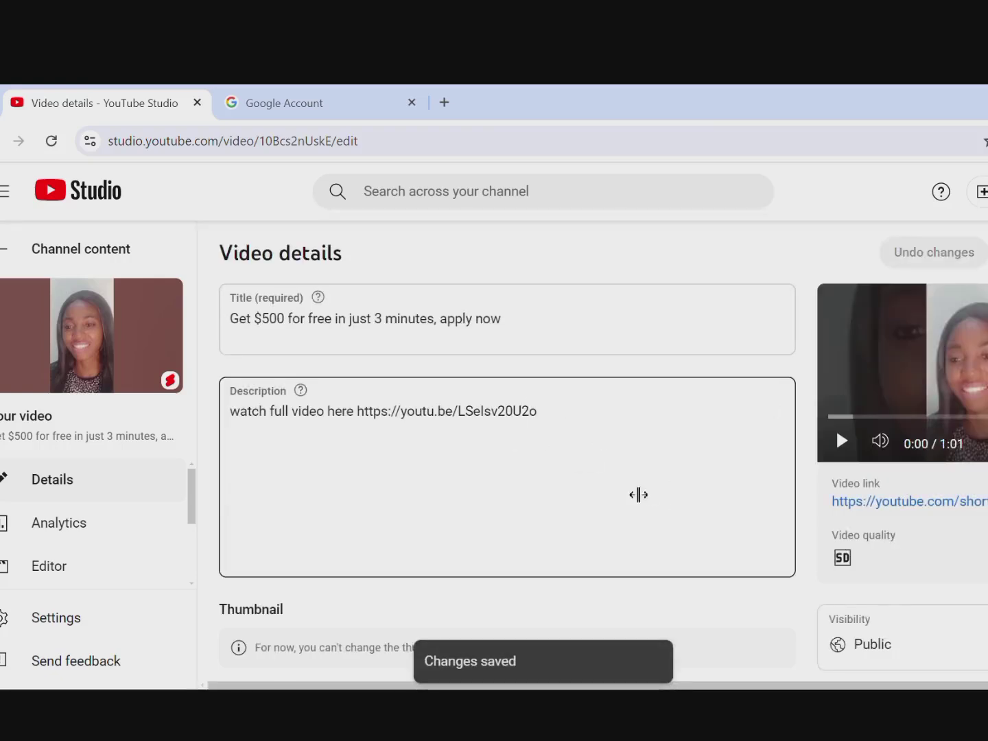
click(9, 252)
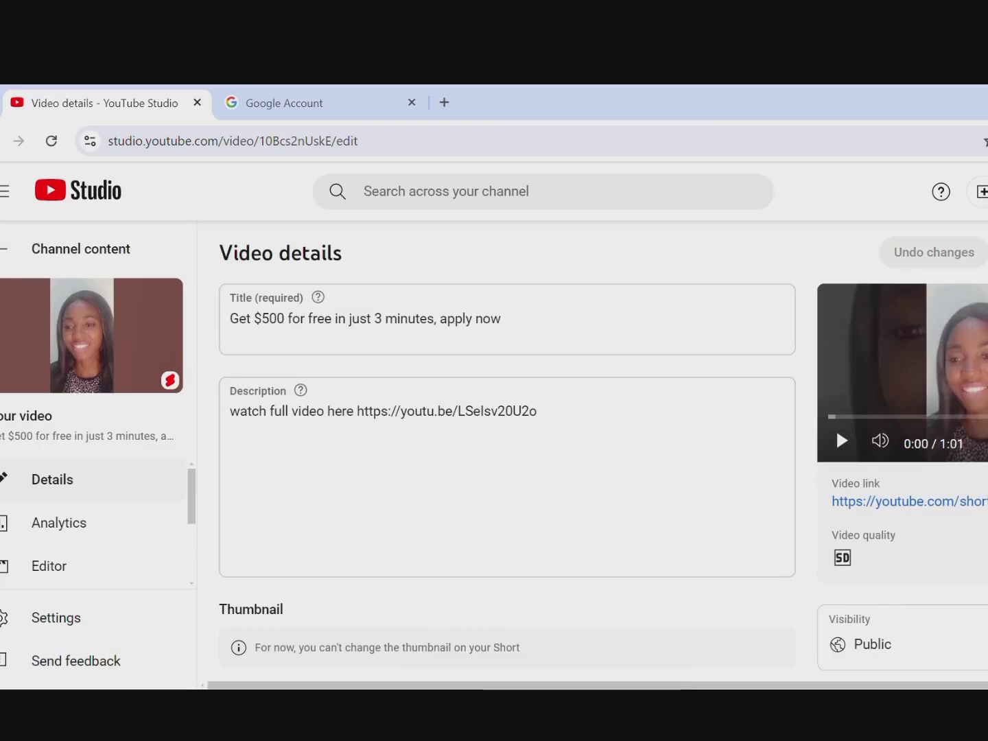